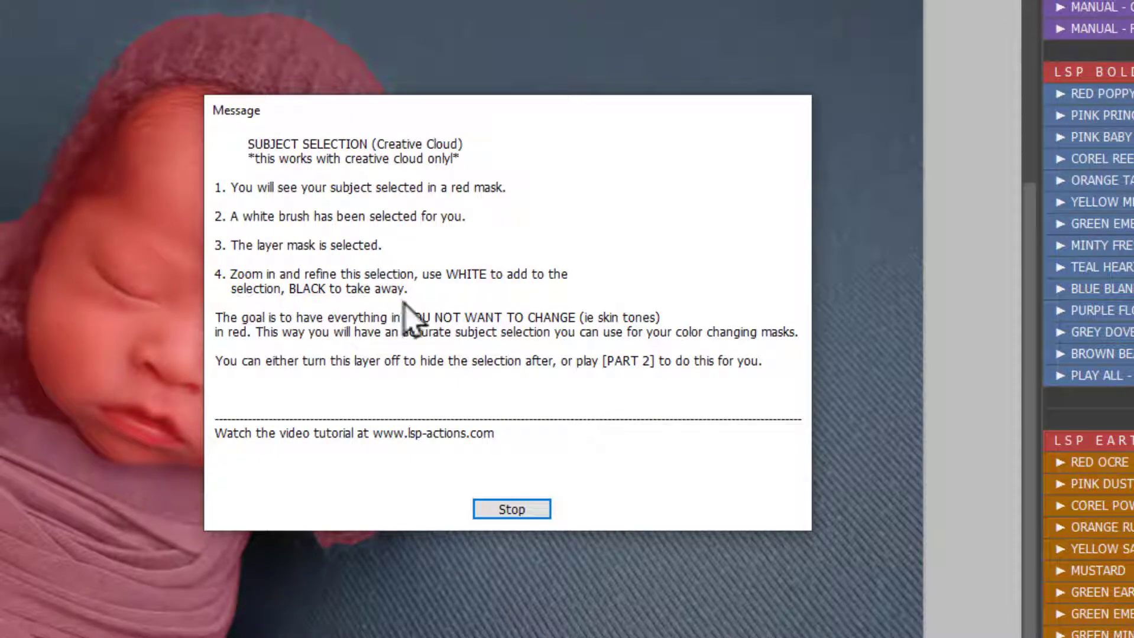
Step: Dismiss the subject selection message and paint black with a harder brush over the knitted pillow to remove it from the red mask
left_click(511, 506)
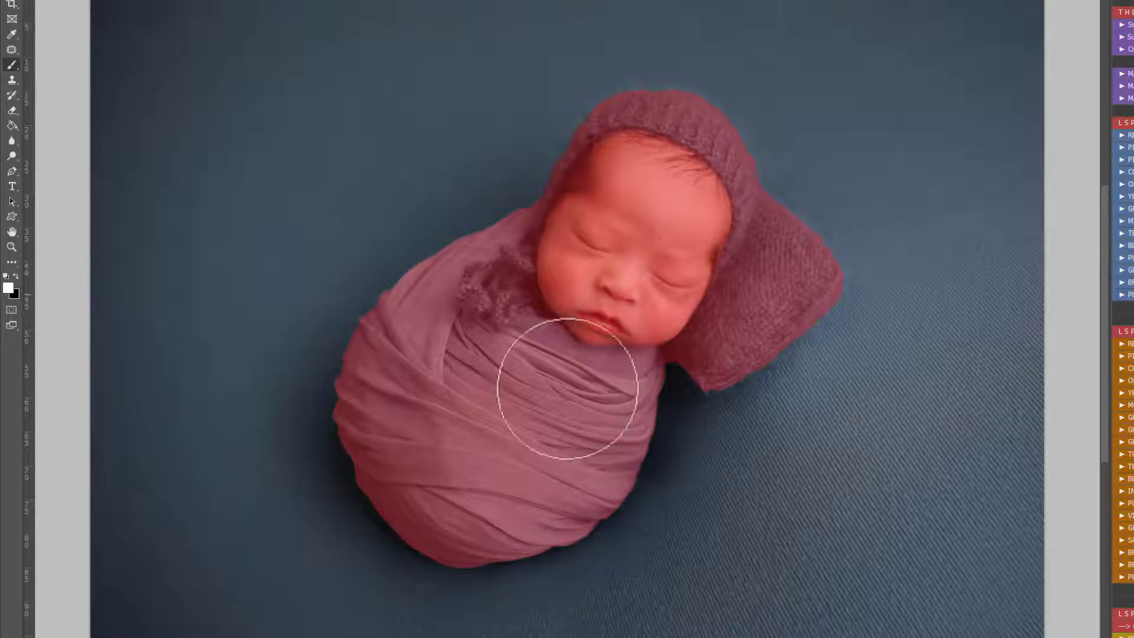
left_click(15, 277)
right_click(838, 258)
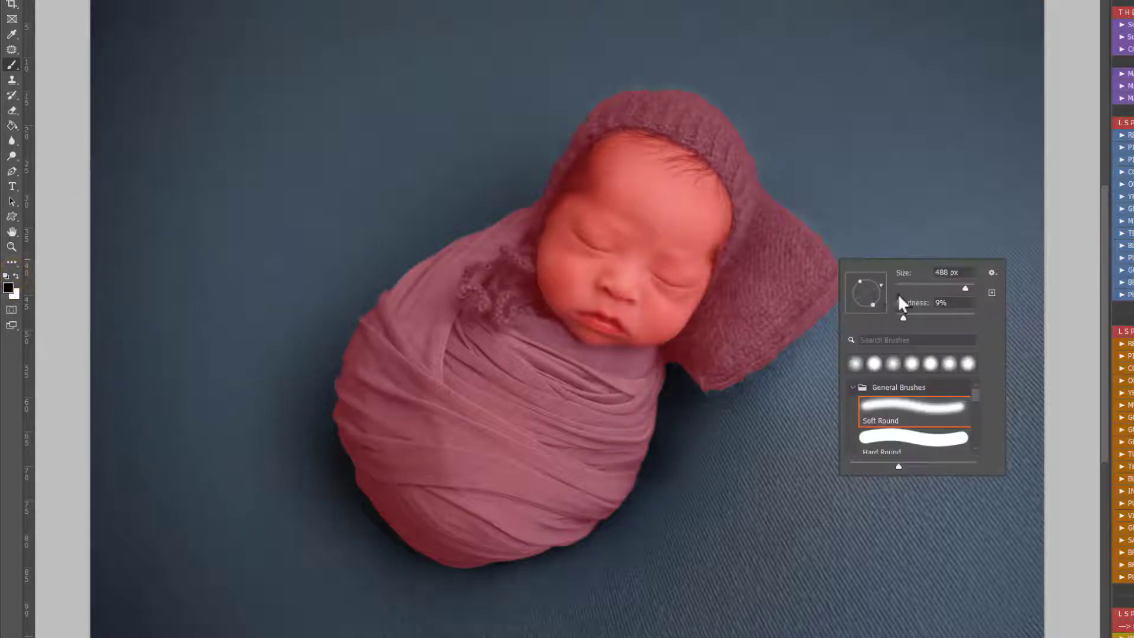
left_click_drag(922, 318, 937, 318)
key("Return")
mouse_move(772, 280)
left_mouse_down()
mouse_move(796, 185)
mouse_move(824, 255)
mouse_move(857, 239)
mouse_move(826, 306)
mouse_move(781, 325)
mouse_move(777, 271)
mouse_move(701, 372)
mouse_move(808, 342)
mouse_move(840, 282)
mouse_move(772, 349)
mouse_move(780, 283)
mouse_move(788, 250)
mouse_move(827, 258)
left_mouse_up()
left_click_drag(711, 376, 710, 381)
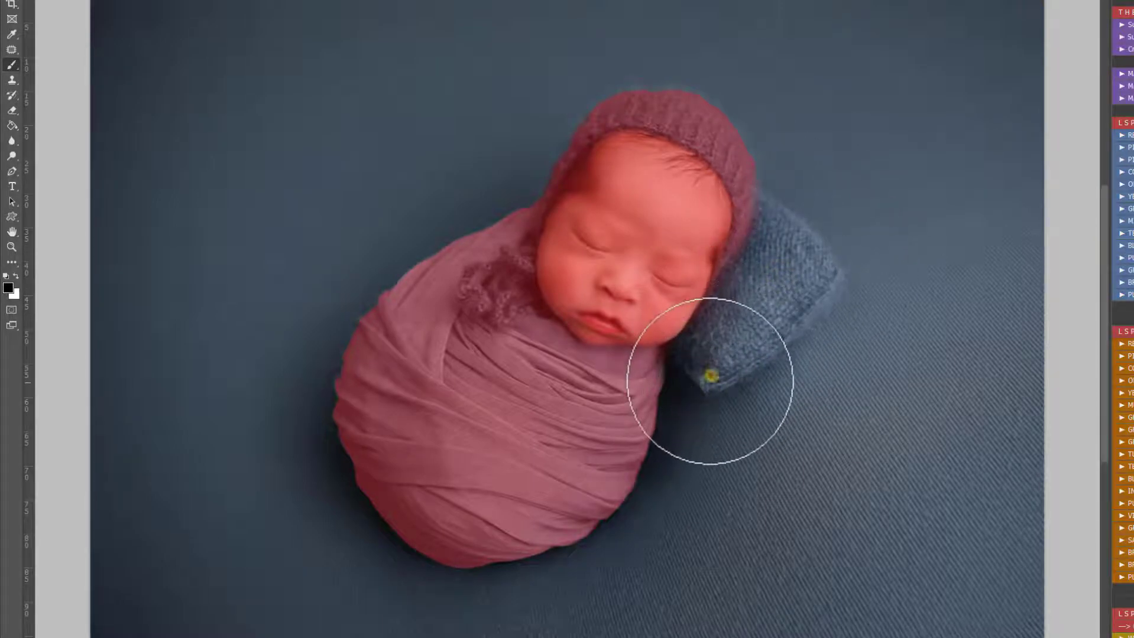
Step: Switch the brush to white and paint over the wrap just below the baby's chin
key("c")
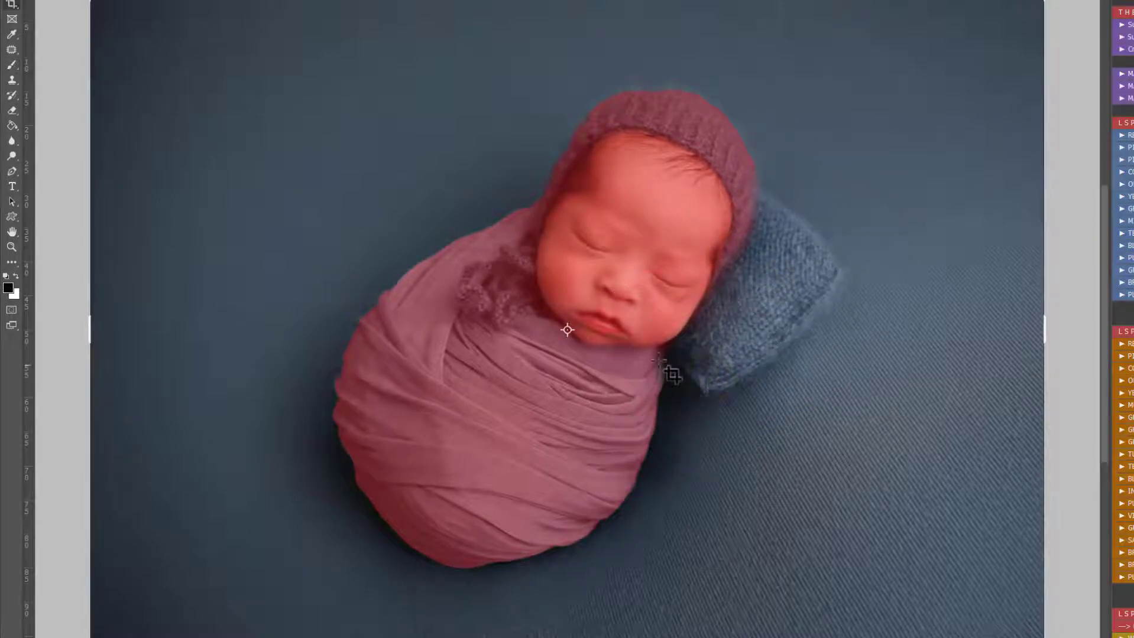
key("b")
key("x")
left_click(624, 367)
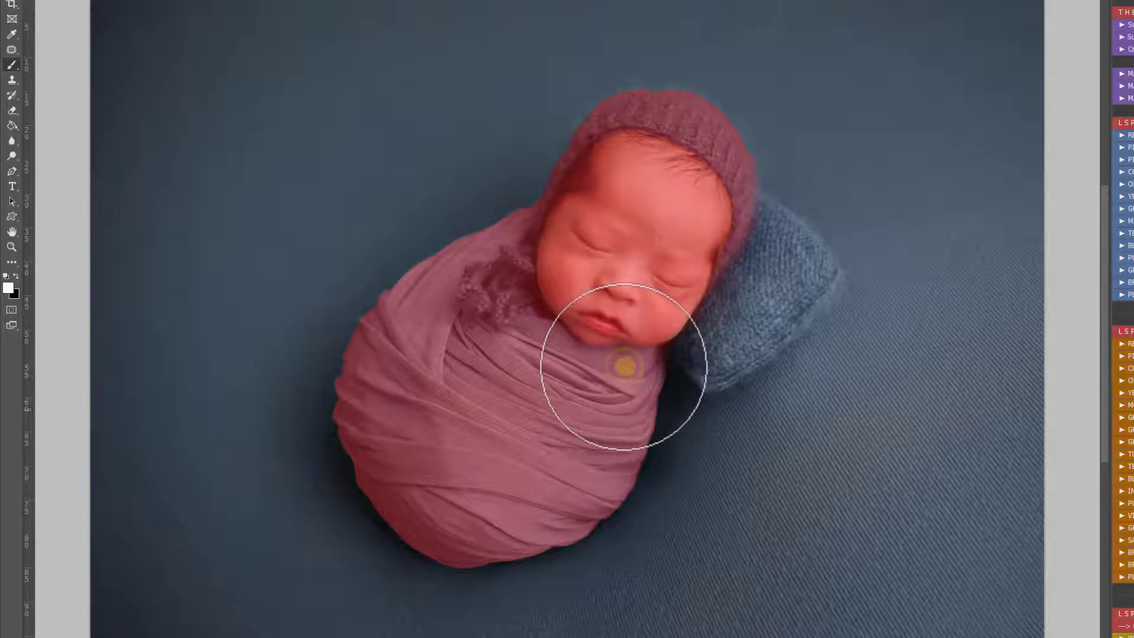
Step: Paint white along the left edge of the knitted bonnet using a smaller brush of about 139 px
key("z")
left_click(634, 117)
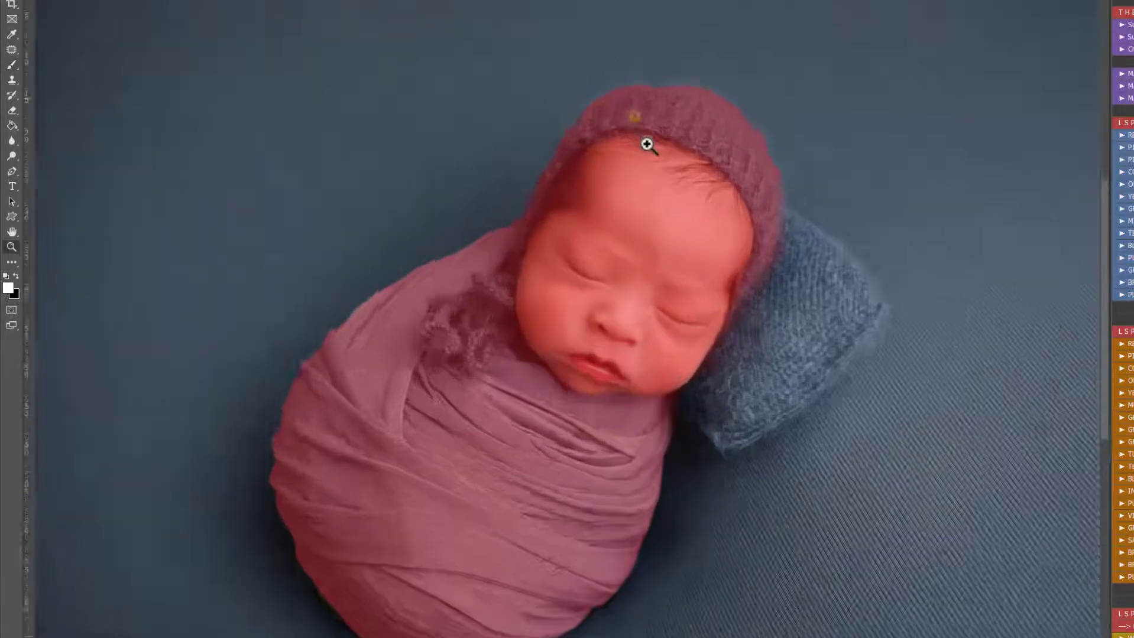
left_click_drag(648, 145, 684, 245)
key("b")
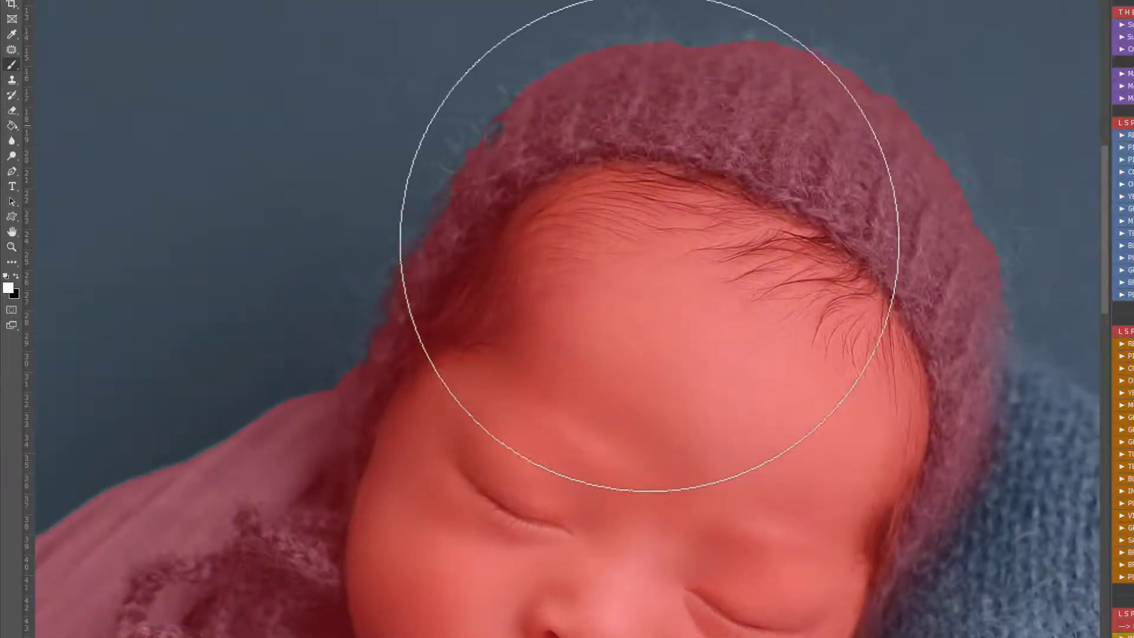
right_click(609, 241)
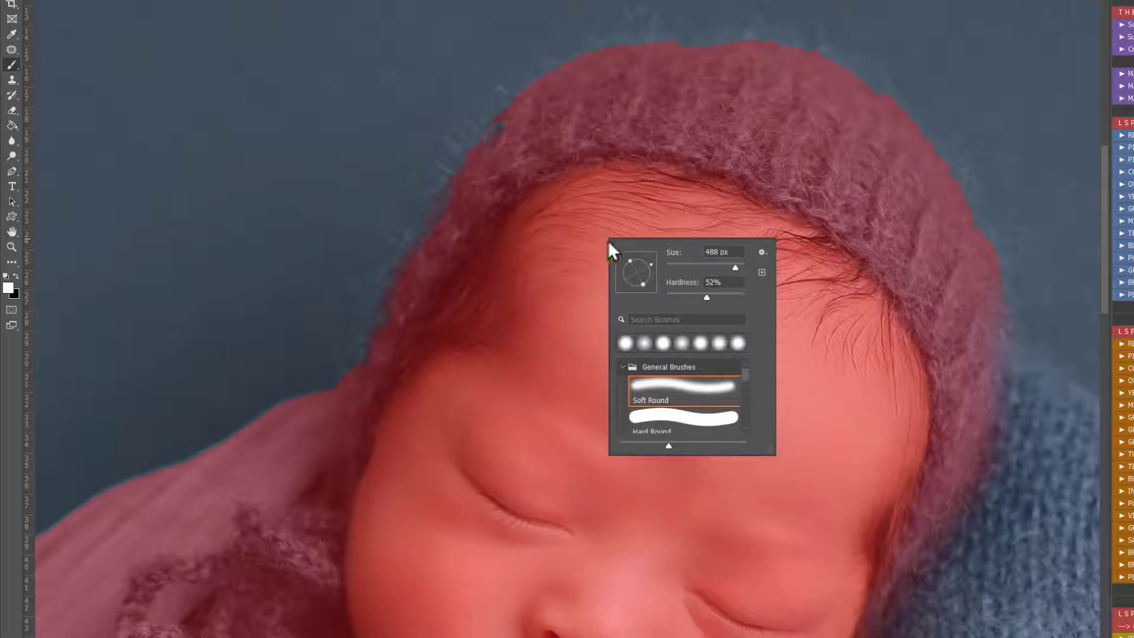
left_click(713, 269)
mouse_move(475, 214)
left_mouse_down()
mouse_move(436, 279)
mouse_move(459, 210)
mouse_move(420, 301)
left_mouse_up()
mouse_move(511, 149)
left_mouse_down()
mouse_move(523, 125)
mouse_move(500, 179)
mouse_move(596, 108)
mouse_move(683, 83)
mouse_move(640, 75)
mouse_move(712, 73)
mouse_move(546, 122)
left_mouse_up()
Step: Add the top of the bonnet to the mask in white, and clean the area beside the pillow in black
right_click(702, 110)
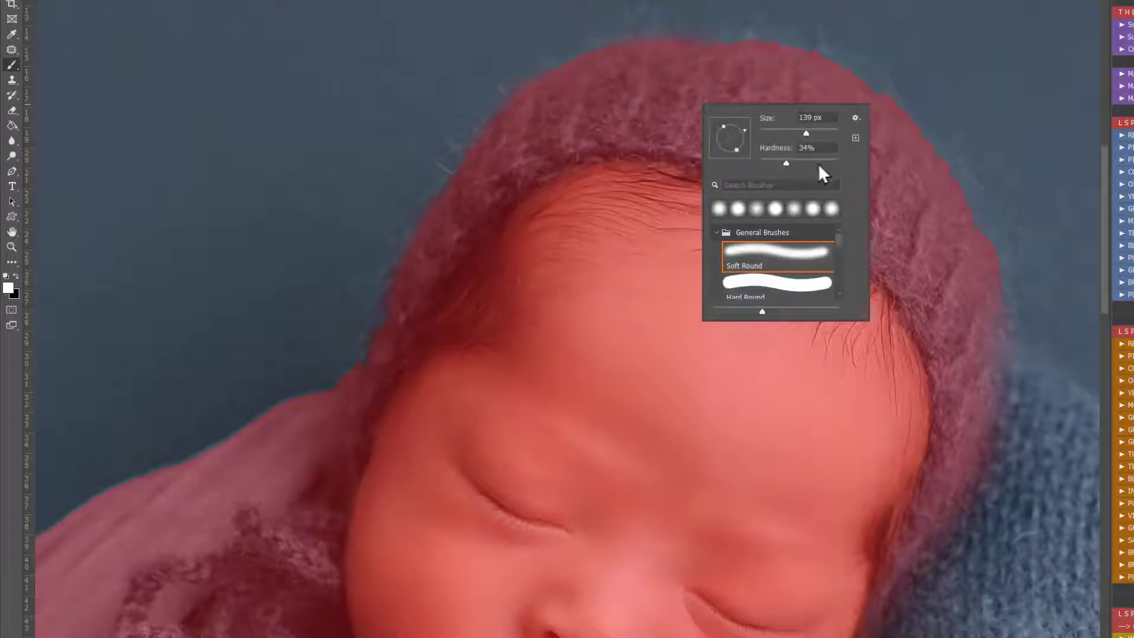
left_click(678, 85)
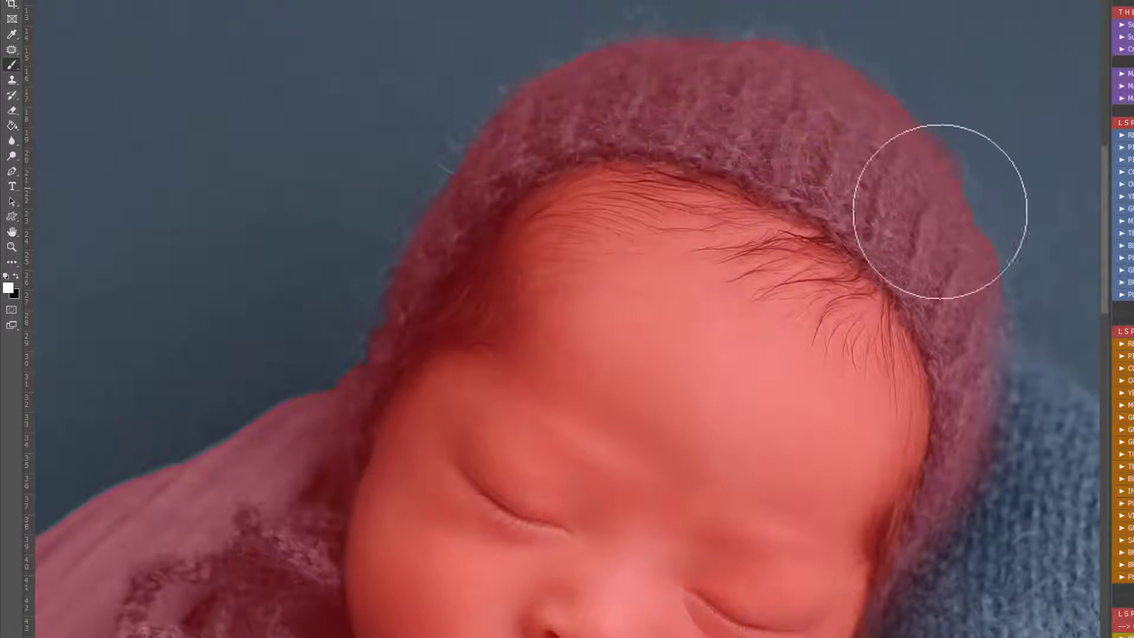
key("x")
right_click(982, 379)
left_click(1074, 440)
left_click(1046, 359)
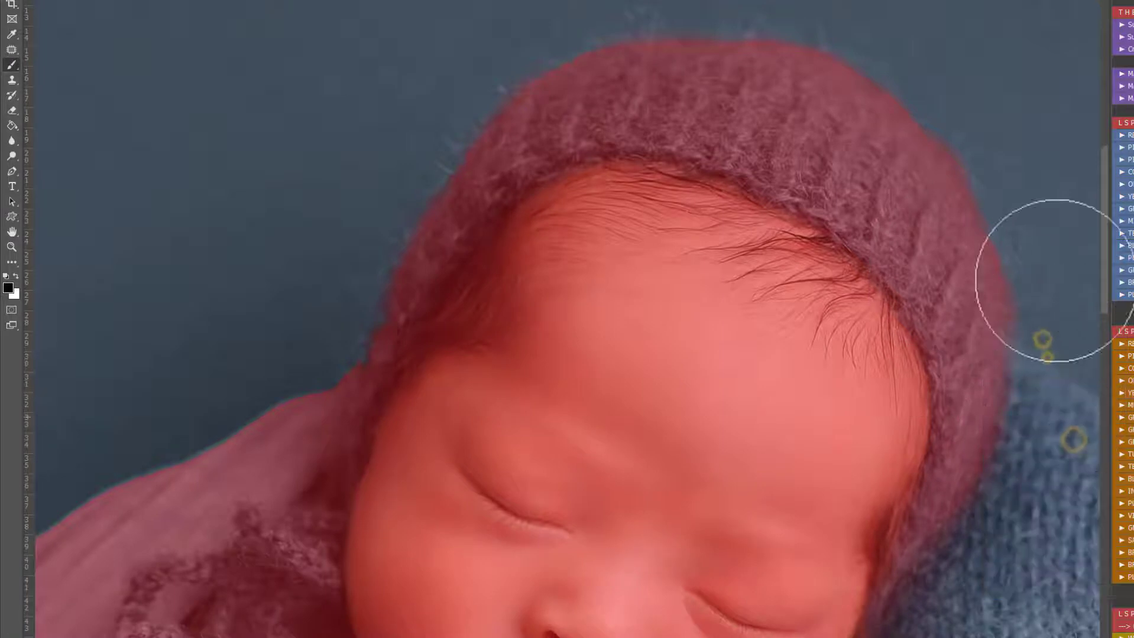
Step: Paint white where the wrap's shoulder meets the bonnet to extend the red mask to the edge
left_click_drag(418, 367, 741, 246)
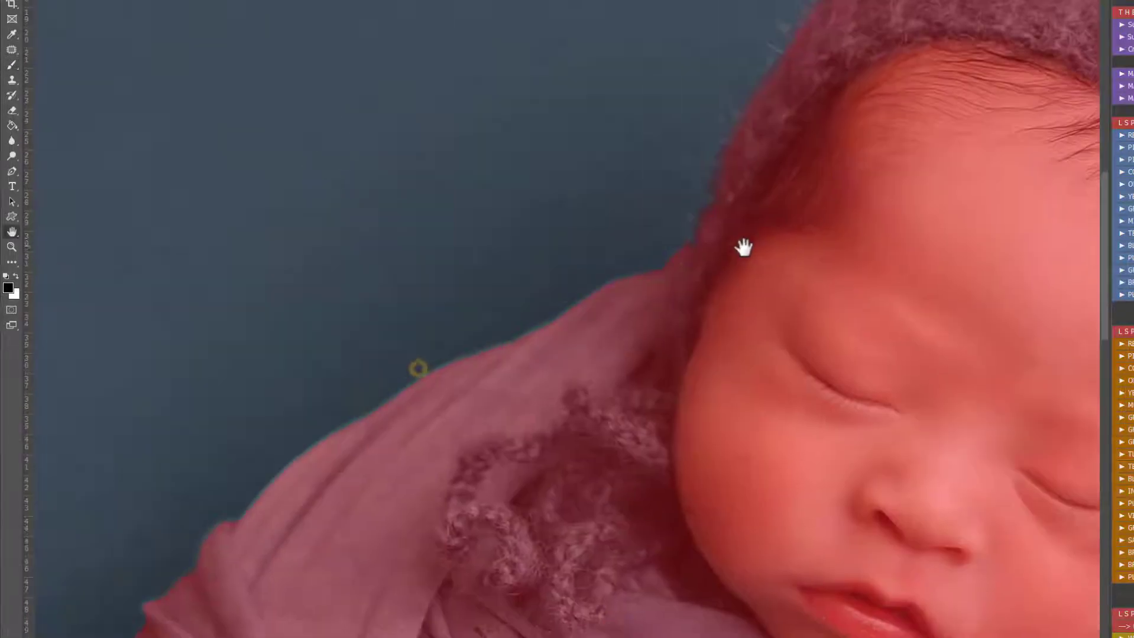
right_click(741, 246)
left_click(631, 334)
key("x")
mouse_move(643, 326)
left_mouse_down()
mouse_move(625, 321)
mouse_move(725, 240)
left_mouse_up()
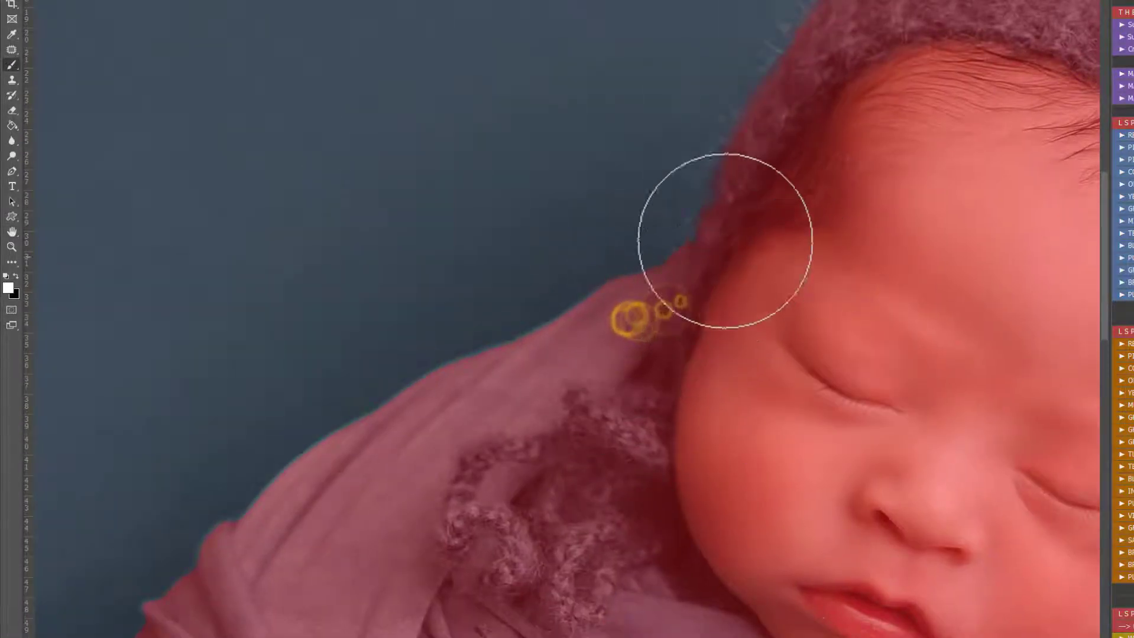
Step: Fill in the mask along the wrap's shoulder edge in white with a larger brush at 90% hardness
left_click_drag(599, 358, 846, 263)
right_click(827, 260)
left_click(951, 324)
left_click(953, 295)
left_click(728, 402)
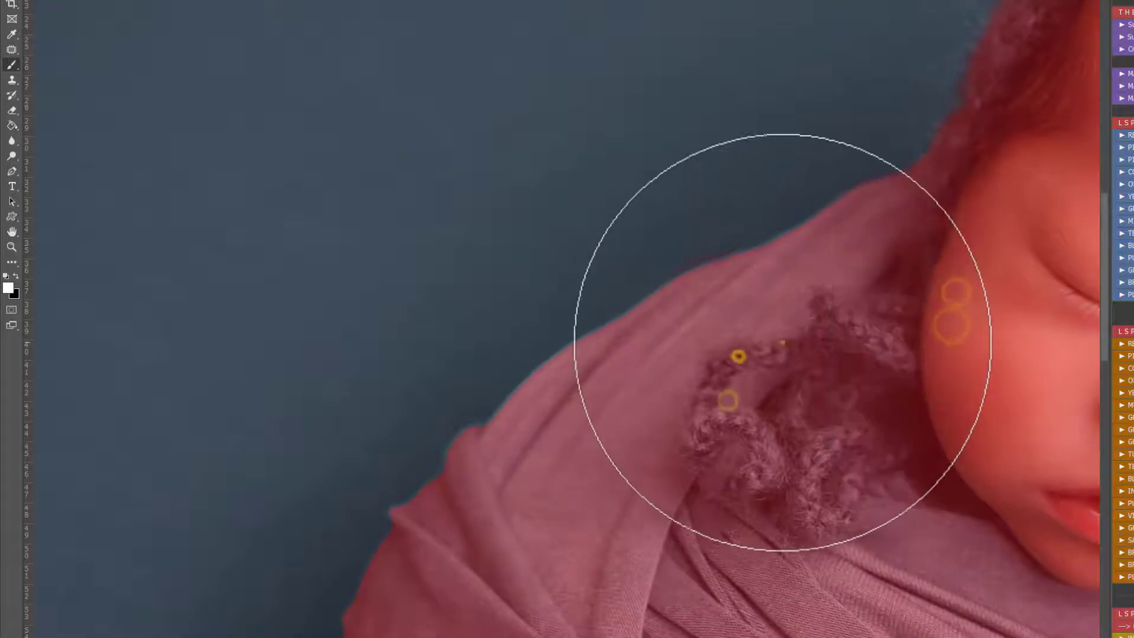
right_click(789, 340)
left_click(930, 399)
left_click(788, 342)
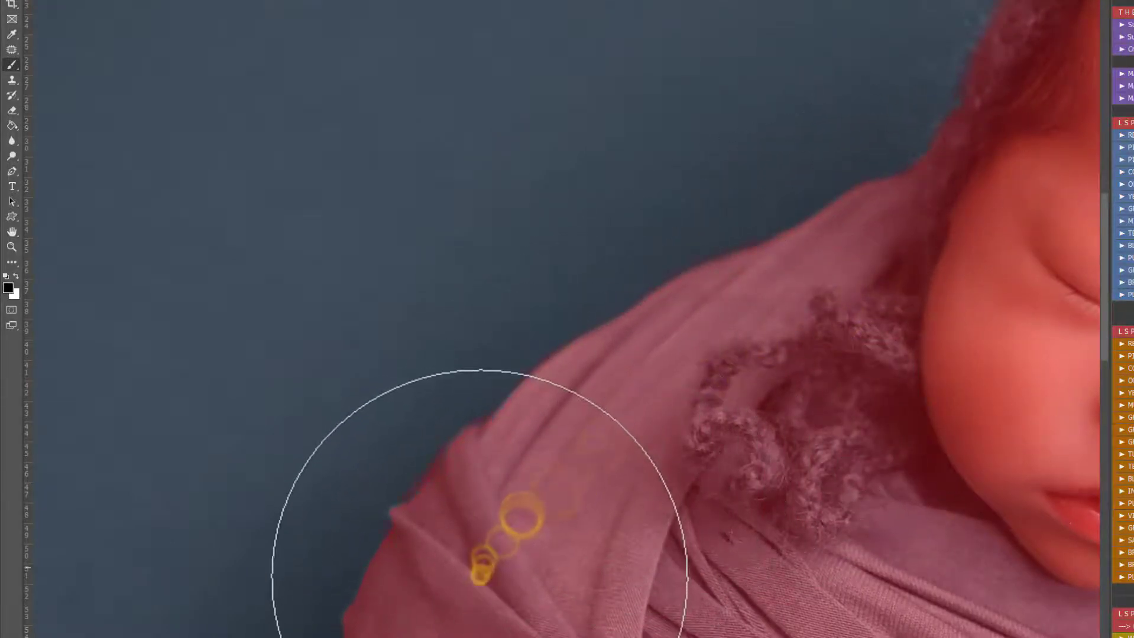
Step: Paint black with a smaller brush along the outside of the wrap's shoulder to remove mask spill from the backdrop
key("x")
key("[")
key("[")
key("[")
key("[")
key("[")
left_click_drag(397, 478, 404, 461)
left_click_drag(470, 388, 488, 377)
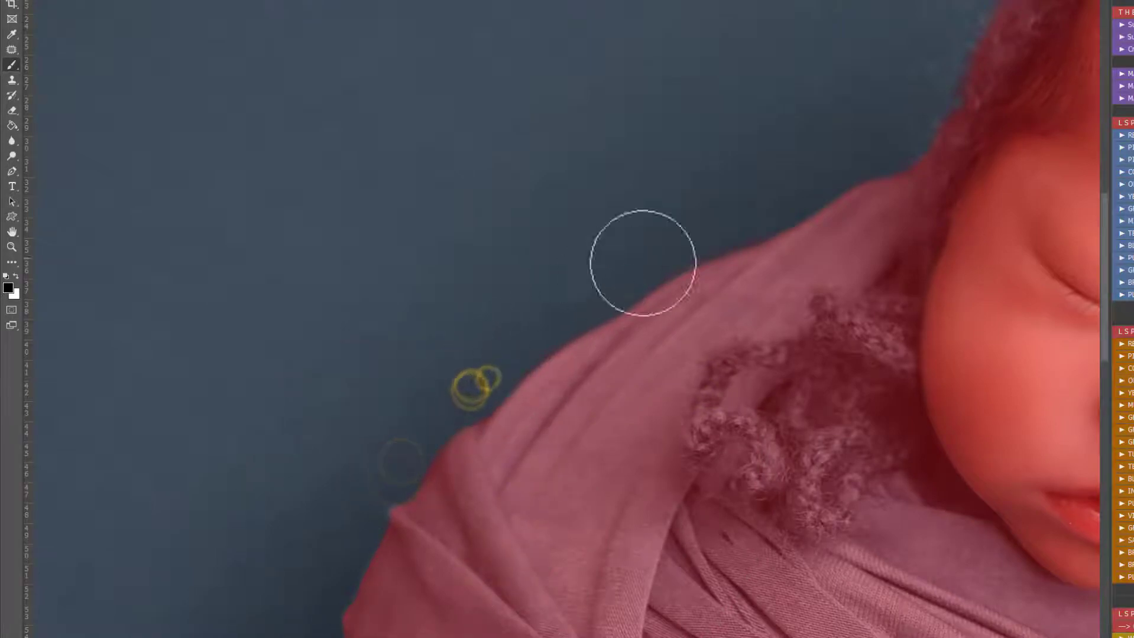
left_click_drag(658, 253, 895, 152)
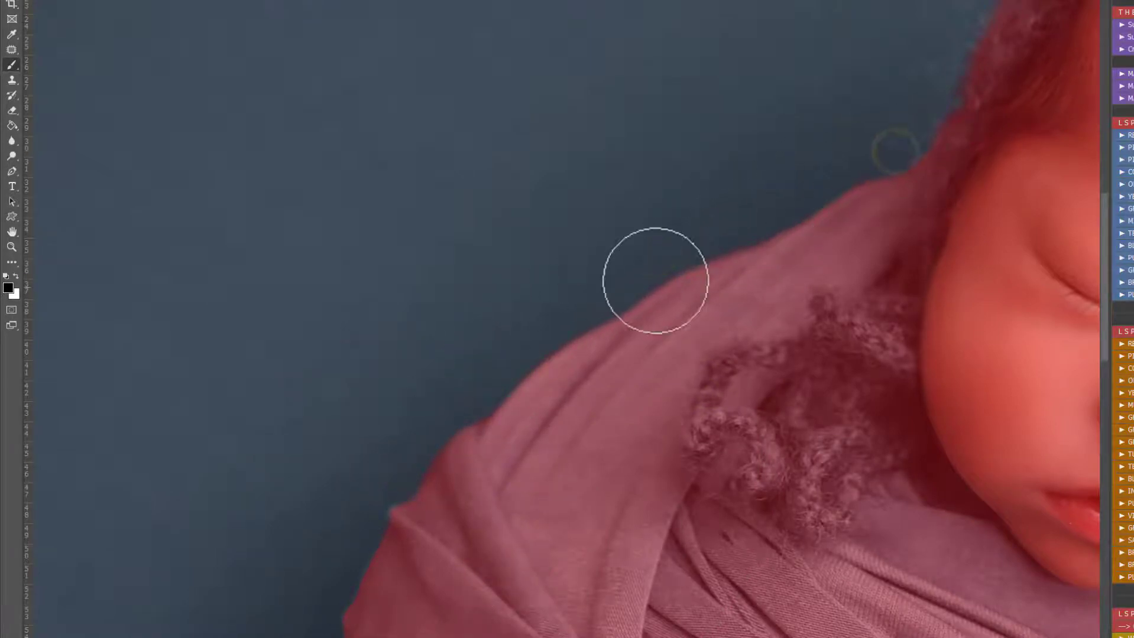
Step: Touch up the tip of the fold on the wrap's left edge with a smaller brush, alternating black and white
key("space")
left_click_drag(513, 464, 761, 165)
key("[")
key("[")
key("[")
key("[")
key("[")
left_click_drag(644, 216, 654, 239)
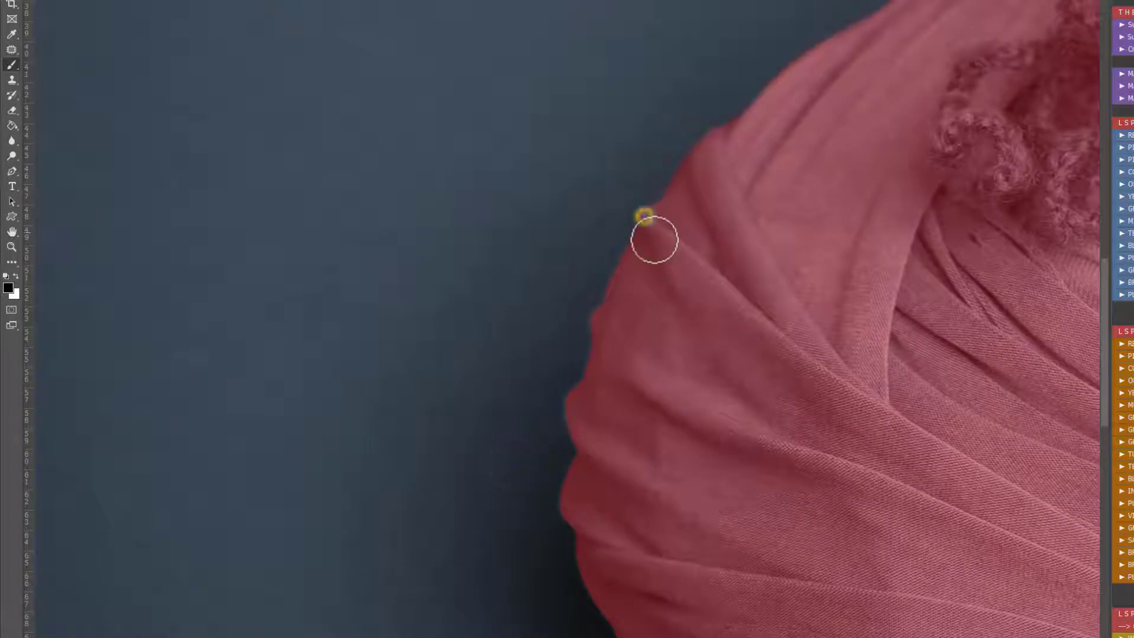
key("x")
left_click(650, 220)
key("x")
left_click(648, 193)
Step: Set the brush size to about 152 px and paint white down the wrap's left edge
right_click(662, 275)
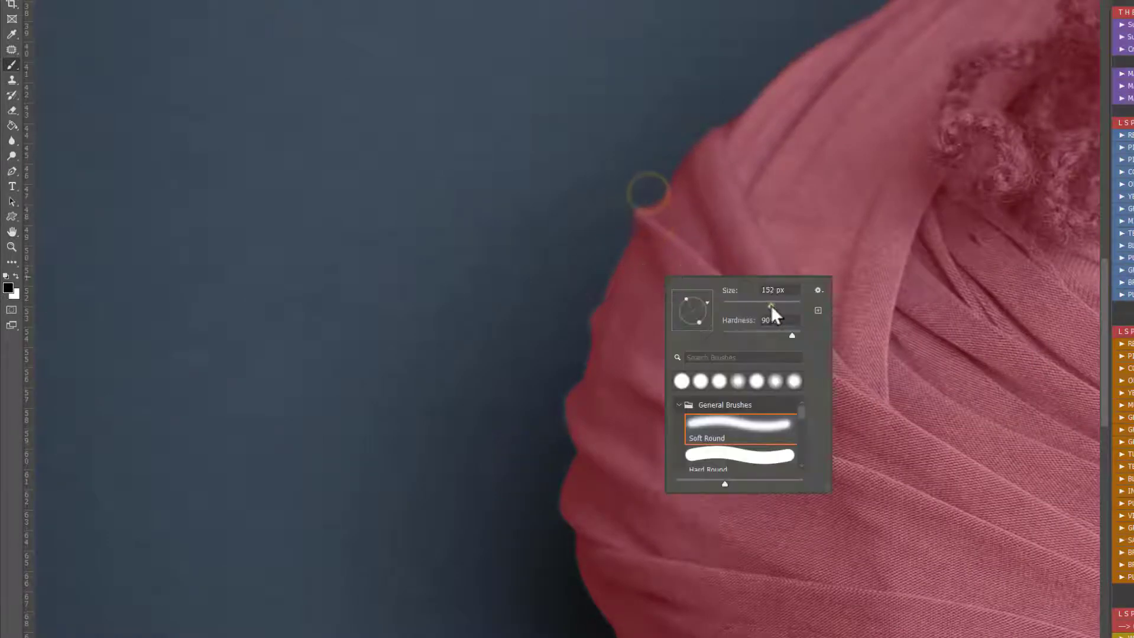
left_click(771, 307)
left_click(448, 178)
key("x")
left_click(652, 279)
left_click_drag(632, 322, 628, 331)
left_click_drag(608, 409, 602, 423)
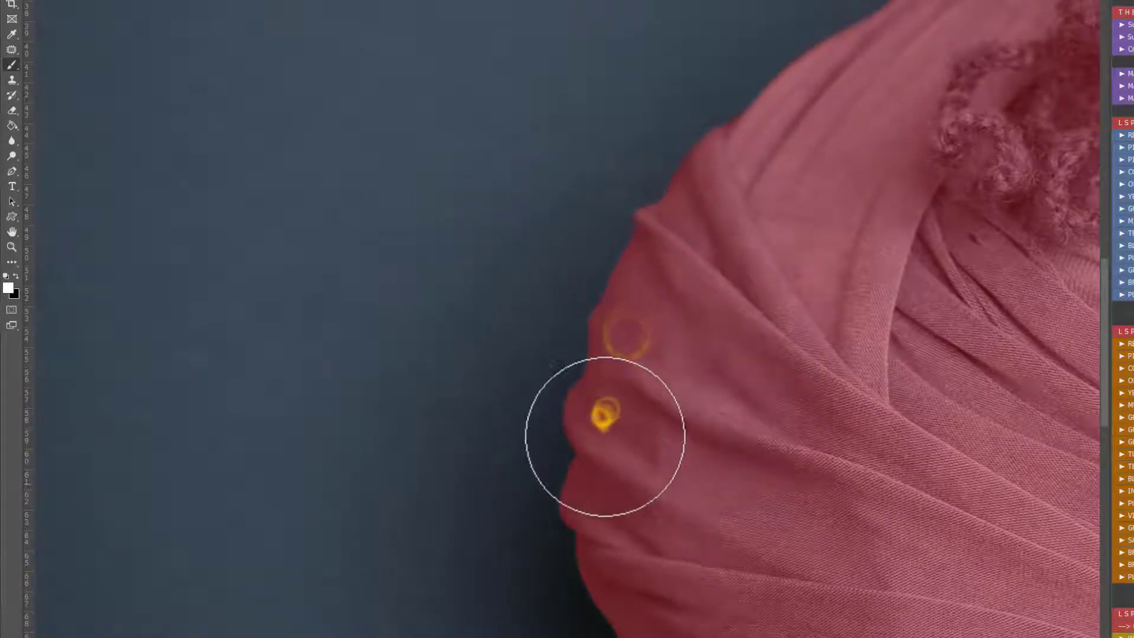
left_click(597, 493)
Step: Extend the mask in white along the wrap's lower-left edge and trim the overspill in black
key("space")
left_click_drag(725, 534, 646, 246)
left_click_drag(568, 320, 711, 478)
key("x")
mouse_move(631, 527)
left_mouse_down()
mouse_move(592, 479)
mouse_move(620, 510)
left_mouse_up()
Step: Paint white along the bottom edge of the wrap to complete the mask there
key("space")
left_click_drag(910, 375, 555, 225)
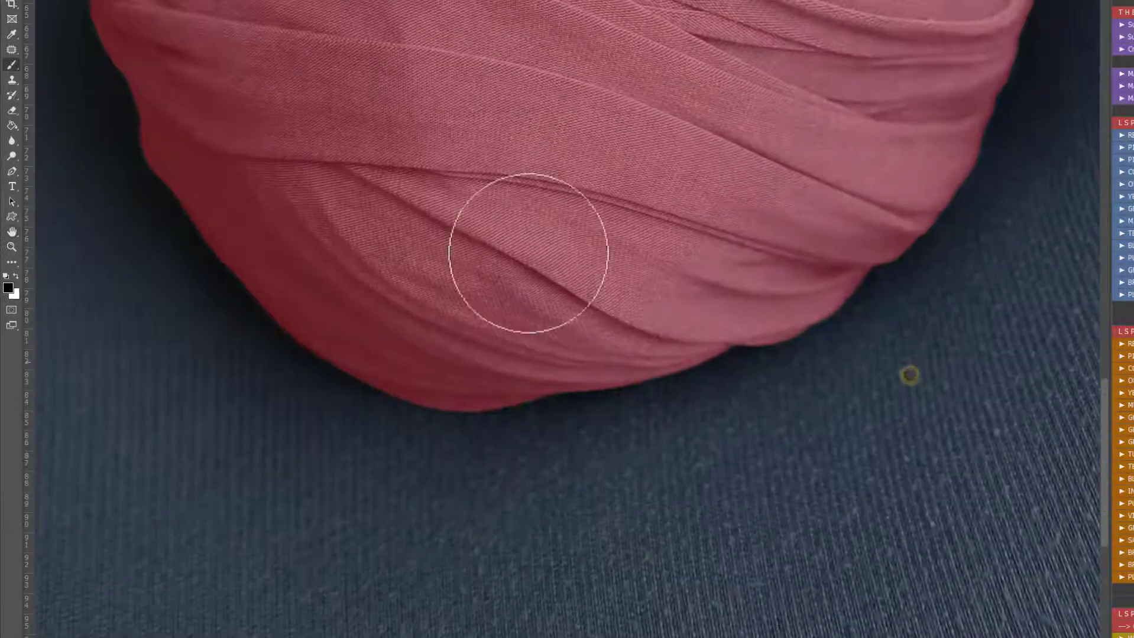
key("x")
left_click_drag(440, 366, 468, 356)
left_click(656, 316)
left_click(733, 286)
Step: Paint black beside the wrap's right edge to clear the mask from the backdrop
key("space")
mouse_move(909, 61)
left_mouse_down()
mouse_move(728, 403)
mouse_move(795, 404)
mouse_move(818, 330)
mouse_move(838, 98)
left_mouse_up()
key("x")
mouse_move(929, 220)
left_mouse_down()
mouse_move(929, 106)
mouse_move(924, 244)
left_mouse_up()
Step: Paint white over the cheek beside the pillow, and black along the pillow where it meets the face
key("space")
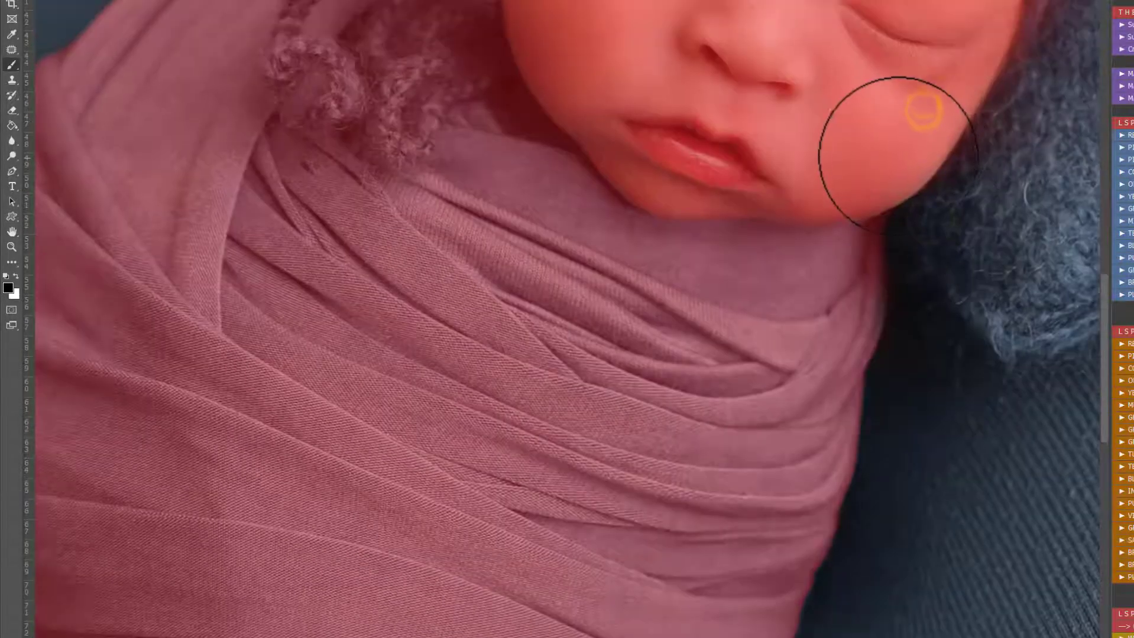
key("x")
mouse_move(896, 154)
left_mouse_down()
mouse_move(879, 170)
mouse_move(898, 150)
mouse_move(889, 162)
left_mouse_up()
key("space")
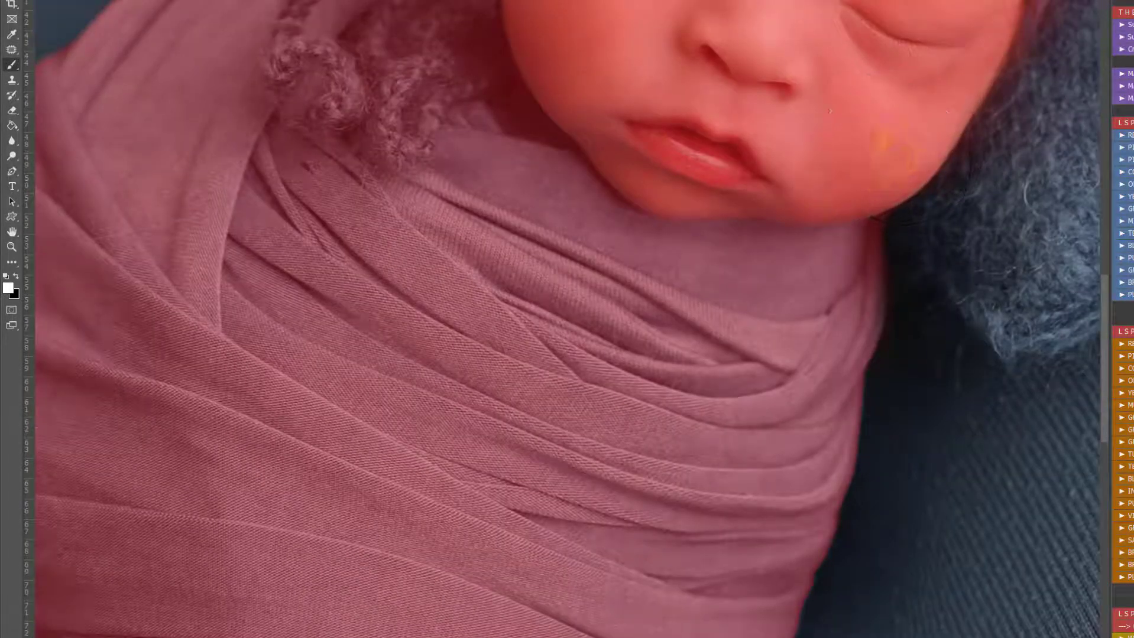
left_click_drag(1037, 2, 808, 295)
key("x")
mouse_move(880, 340)
left_mouse_down()
mouse_move(792, 594)
mouse_move(818, 427)
left_mouse_up()
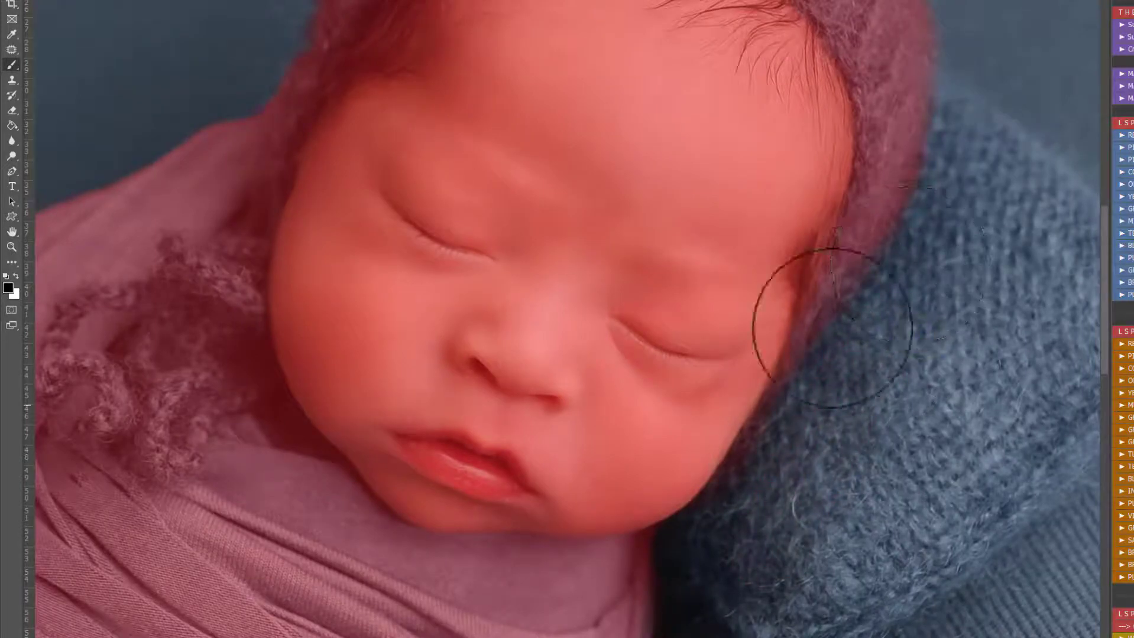
Step: Paint white up the bonnet's left edge with an adjusted brush, and clean the backdrop outside it in black
key("x")
key("space")
left_click_drag(442, 185, 607, 369)
right_click(607, 339)
left_click(660, 359)
left_click(462, 304)
mouse_move(473, 290)
left_mouse_down()
mouse_move(614, 65)
mouse_move(582, 97)
left_mouse_up()
key("x")
left_click_drag(539, 23, 488, 99)
Step: Refine the bonnet's top and right edge, adding the knit in white and removing spill in black with a resized brush
key("alt+space")
left_click(646, 251, "alt")
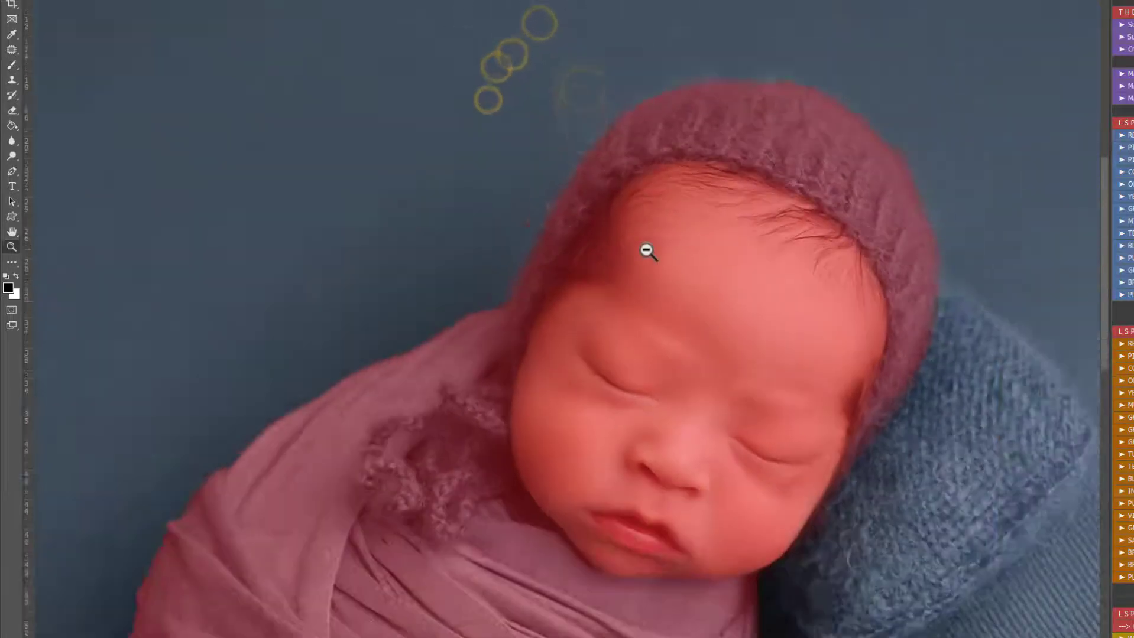
key("space")
mouse_move(665, 258)
left_mouse_down()
mouse_move(707, 273)
mouse_move(719, 314)
left_mouse_up()
key("ctrl+space")
left_click(739, 223, "ctrl")
right_click(770, 218)
left_click(890, 249)
left_click(738, 141)
key("x")
mouse_move(749, 219)
left_mouse_down()
mouse_move(676, 238)
mouse_move(867, 273)
left_mouse_up()
key("x")
mouse_move(956, 231)
left_mouse_down()
mouse_move(981, 264)
mouse_move(983, 253)
left_mouse_up()
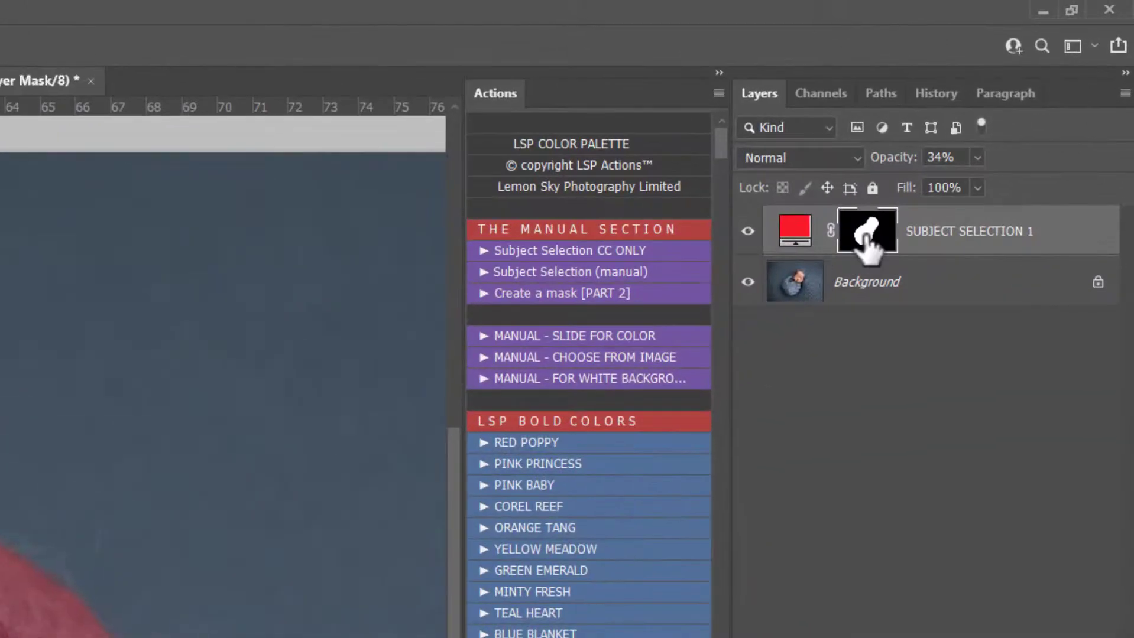
Step: Load the SUBJECT SELECTION 1 mask as a selection and open the legacy Refine Edge dialog on the Background layer
left_click(867, 233, "ctrl")
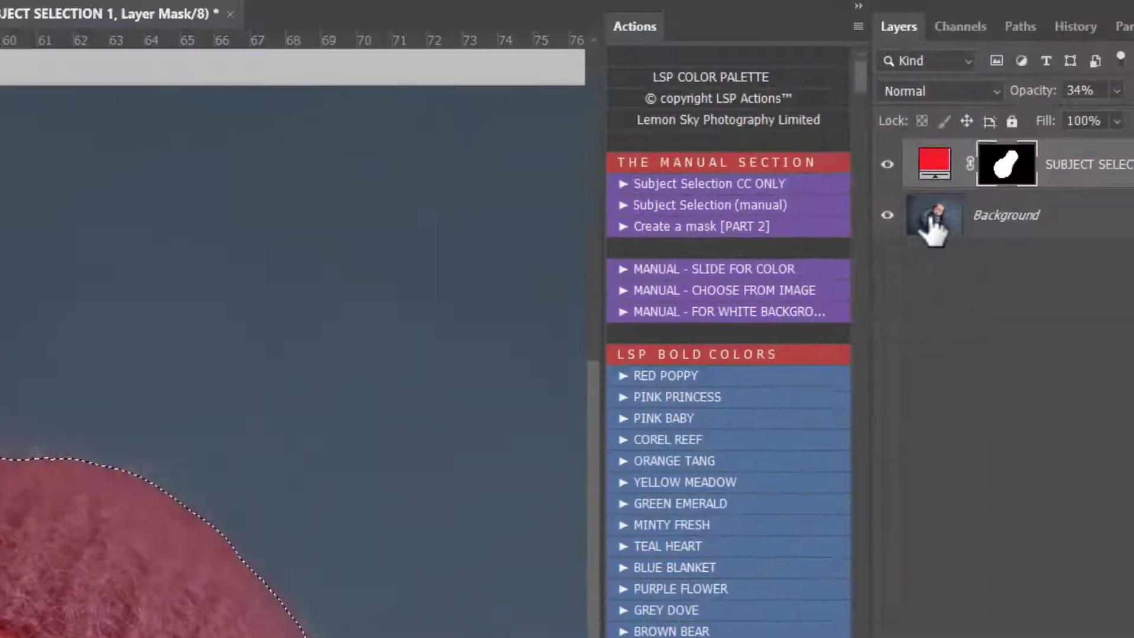
left_click(933, 222)
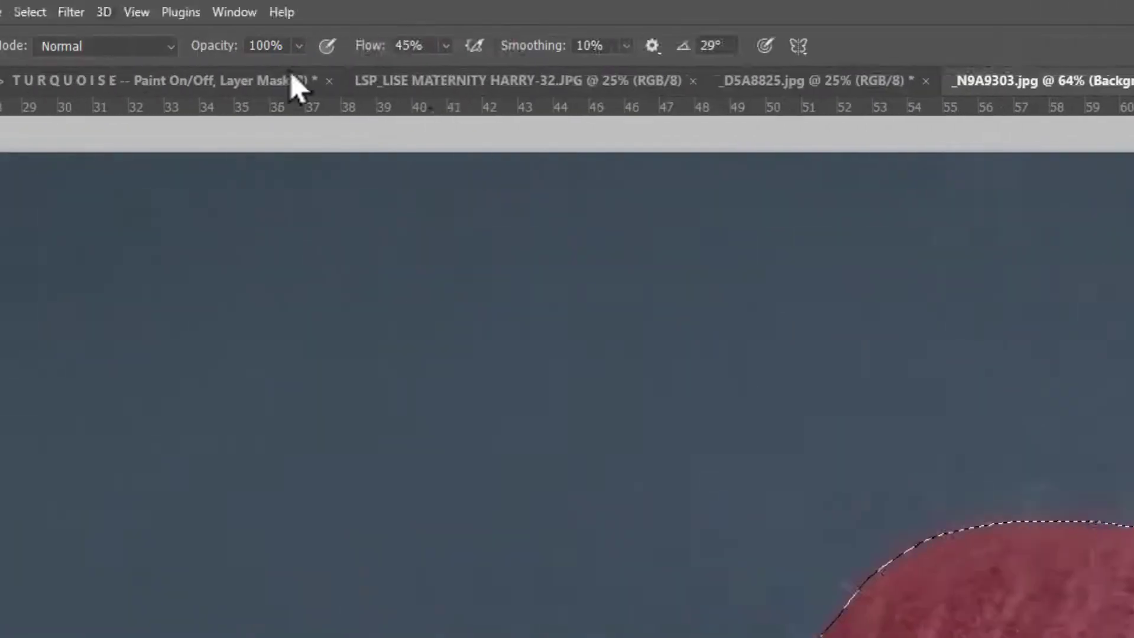
left_click(247, 10)
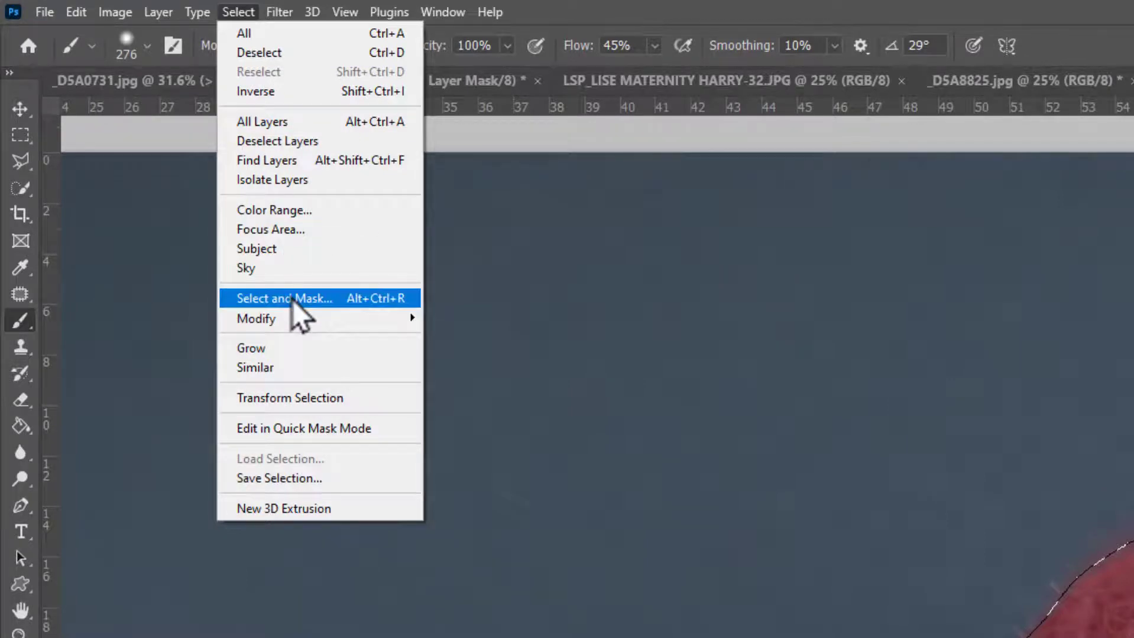
key("shift")
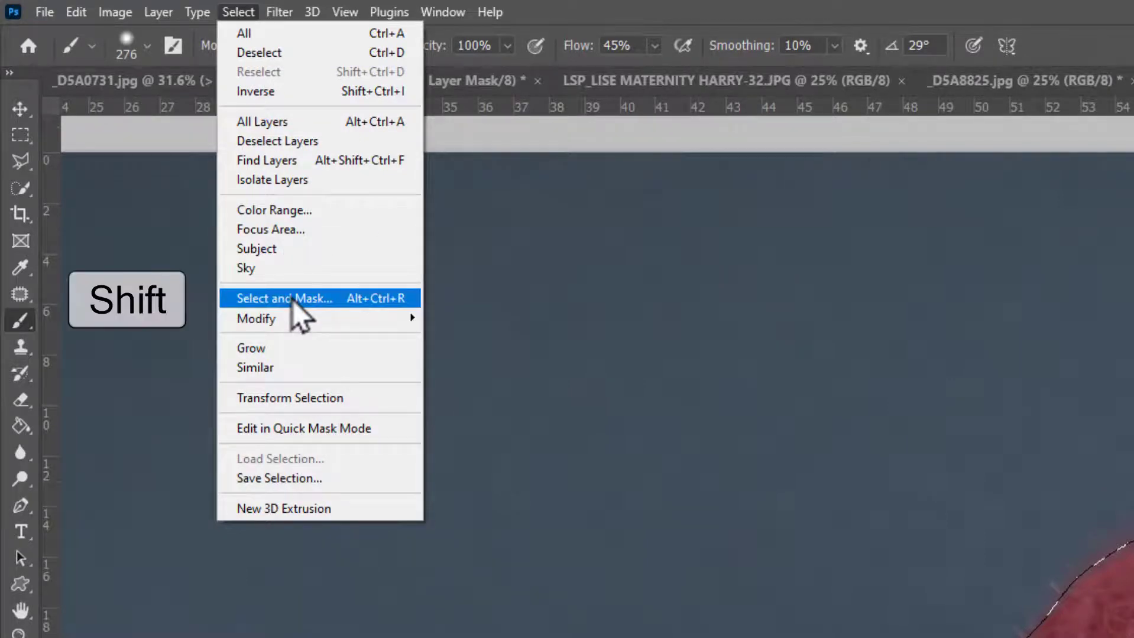
left_click(292, 299, "shift")
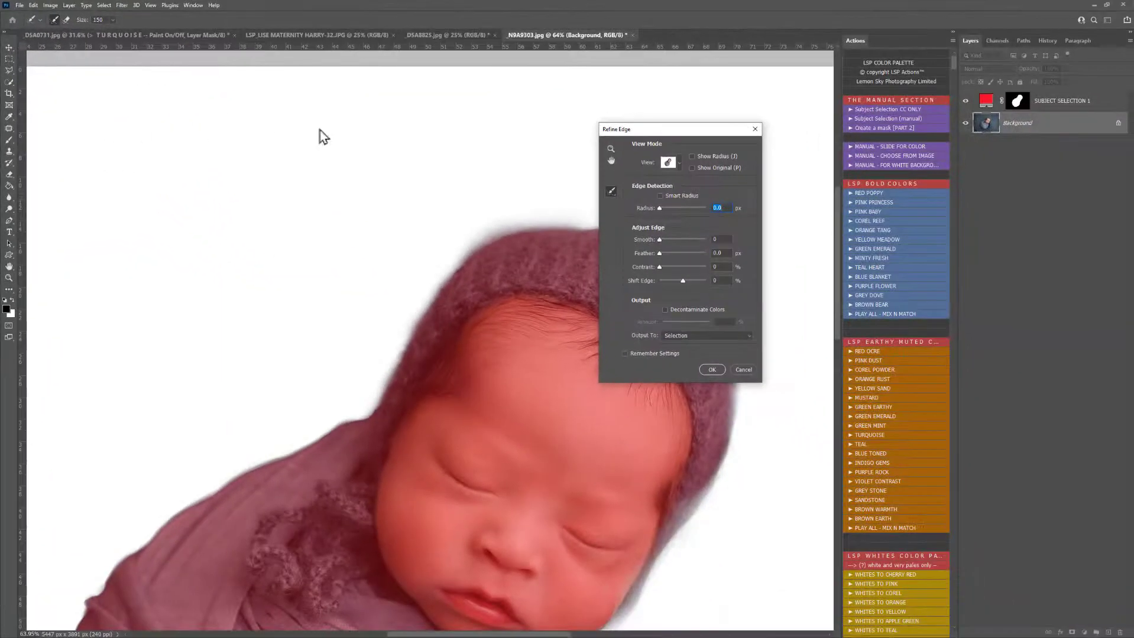
Step: Brush around the bonnet's fuzzy outline with a size 80 refine brush and apply the edge refinement as a selection
left_click_drag(641, 130, 699, 103)
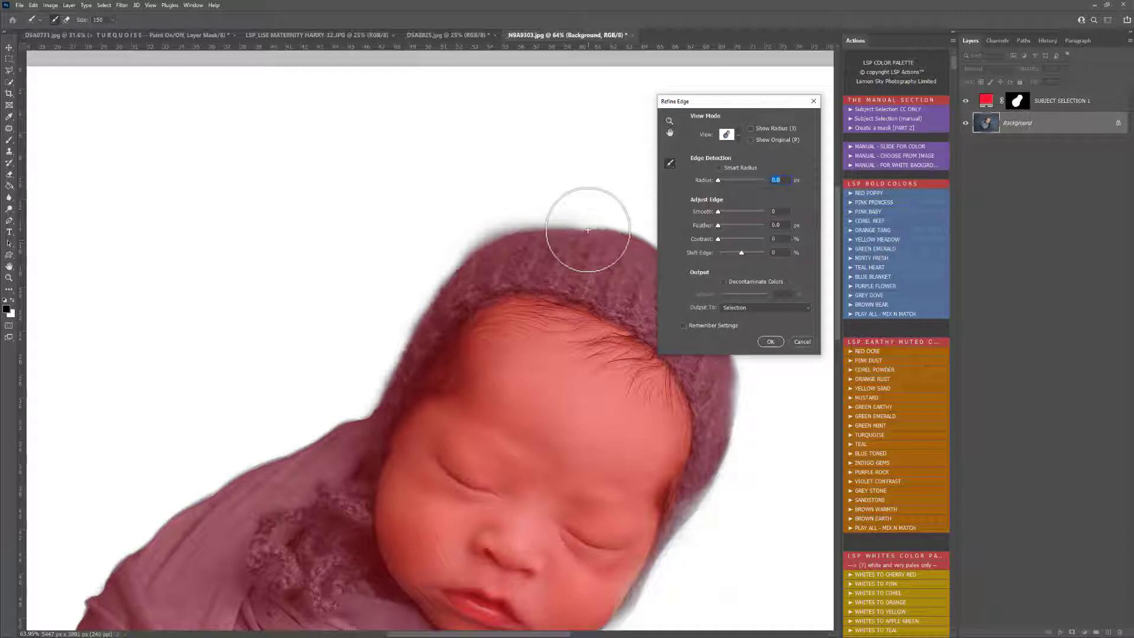
key("bracketleft")
key("bracketleft")
key("bracketleft")
key("bracketleft")
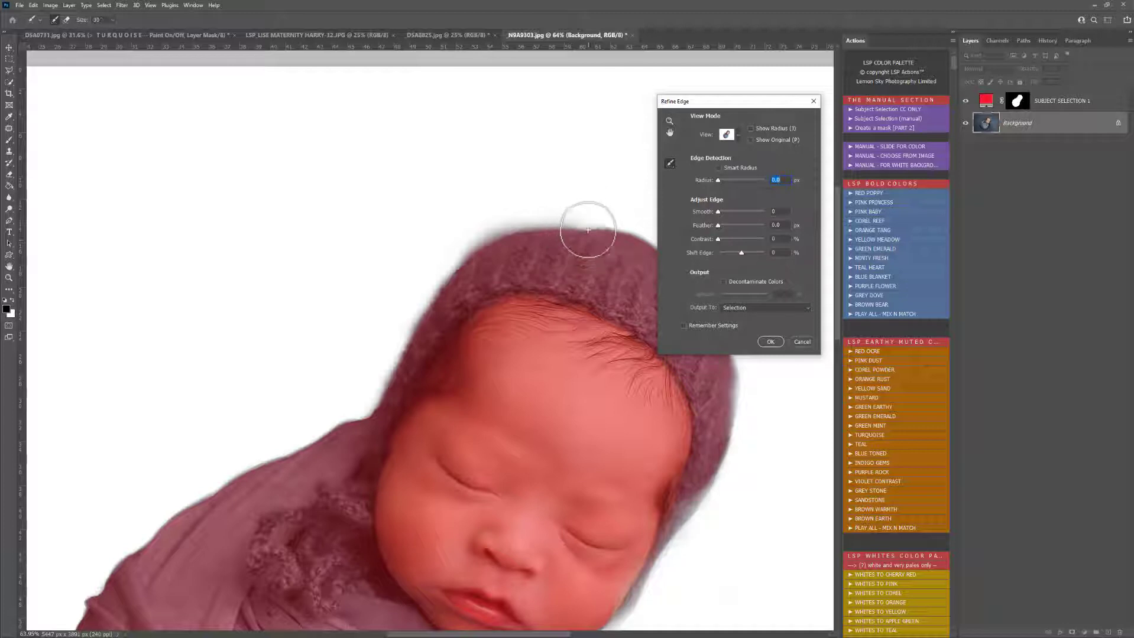
mouse_move(587, 230)
left_mouse_down()
mouse_move(539, 225)
mouse_move(471, 248)
mouse_move(410, 328)
mouse_move(386, 392)
mouse_move(446, 271)
mouse_move(498, 228)
mouse_move(562, 224)
mouse_move(657, 241)
mouse_move(709, 288)
left_mouse_up()
mouse_move(740, 375)
left_mouse_down()
mouse_move(726, 488)
mouse_move(709, 515)
mouse_move(746, 389)
left_mouse_up()
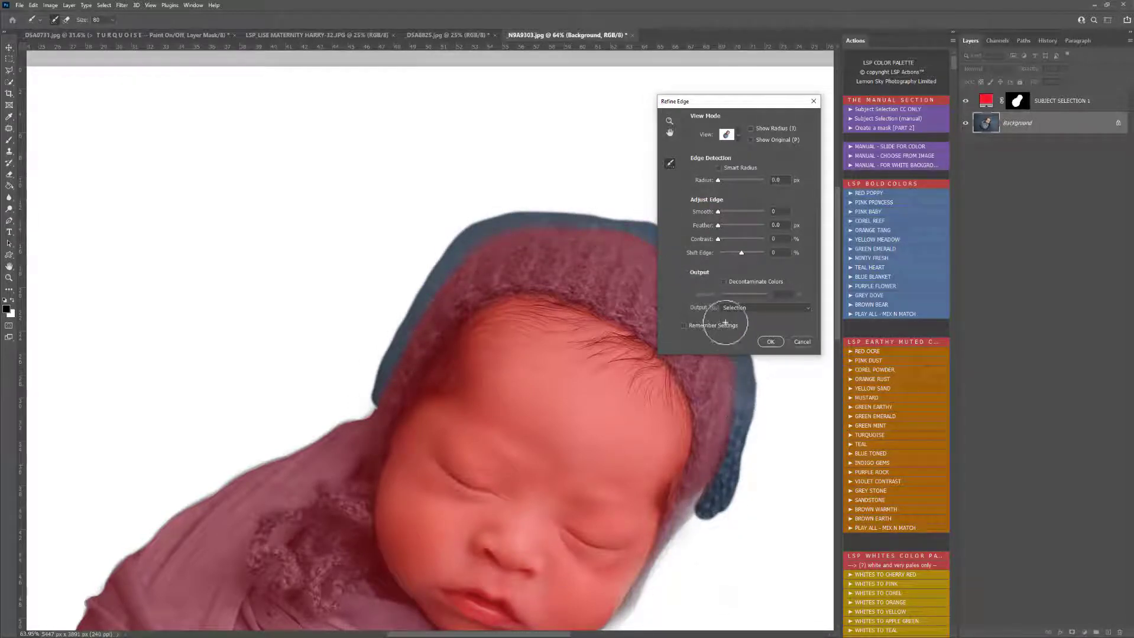
left_click(770, 343)
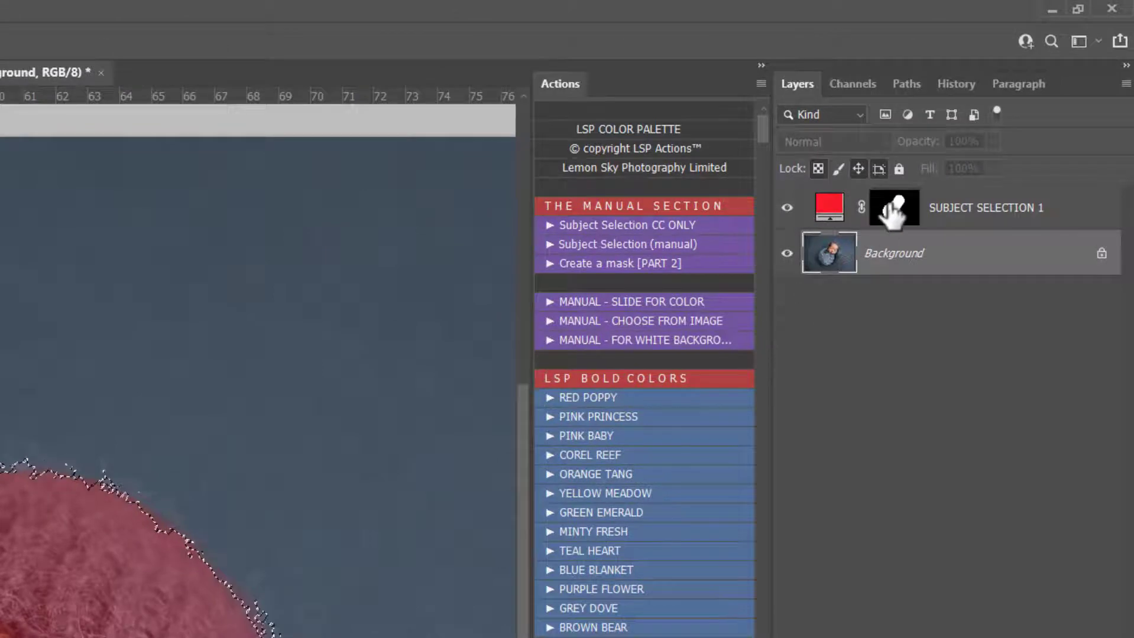
Step: Brush along the bonnet's fuzzy edge on the SUBJECT SELECTION 1 mask using the refined selection, and clear the selection
left_click(893, 208)
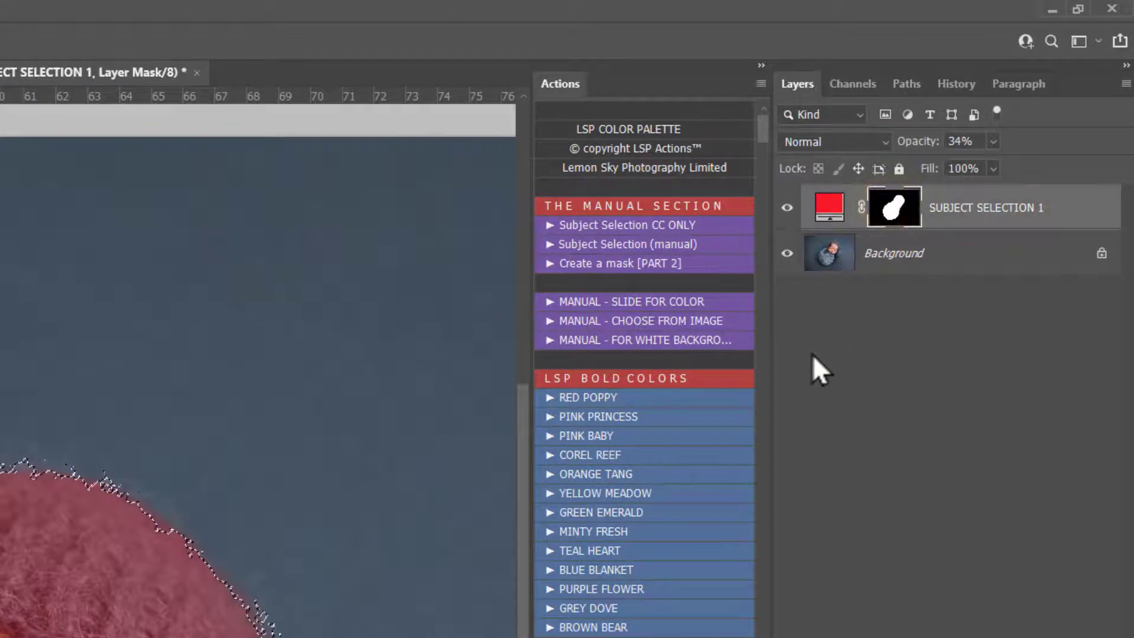
mouse_move(101, 515)
left_mouse_down()
mouse_move(60, 365)
mouse_move(215, 285)
mouse_move(408, 226)
left_mouse_up()
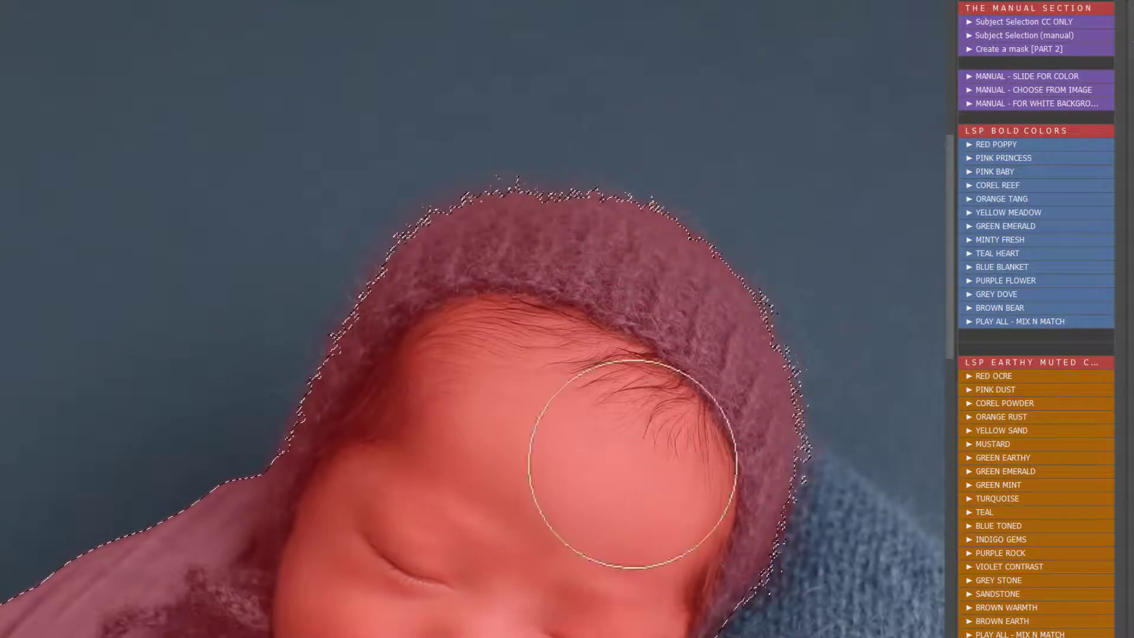
left_click(372, 200)
left_click(371, 217)
left_click(397, 173)
left_click(432, 195)
left_click(480, 162)
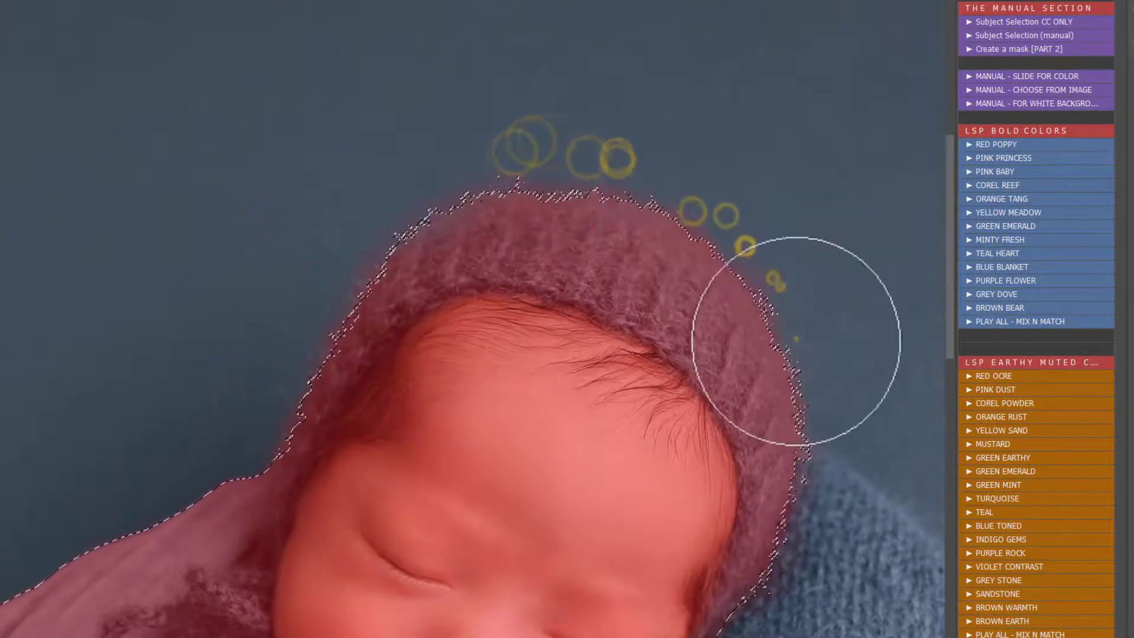
right_click(903, 502)
left_click(856, 461)
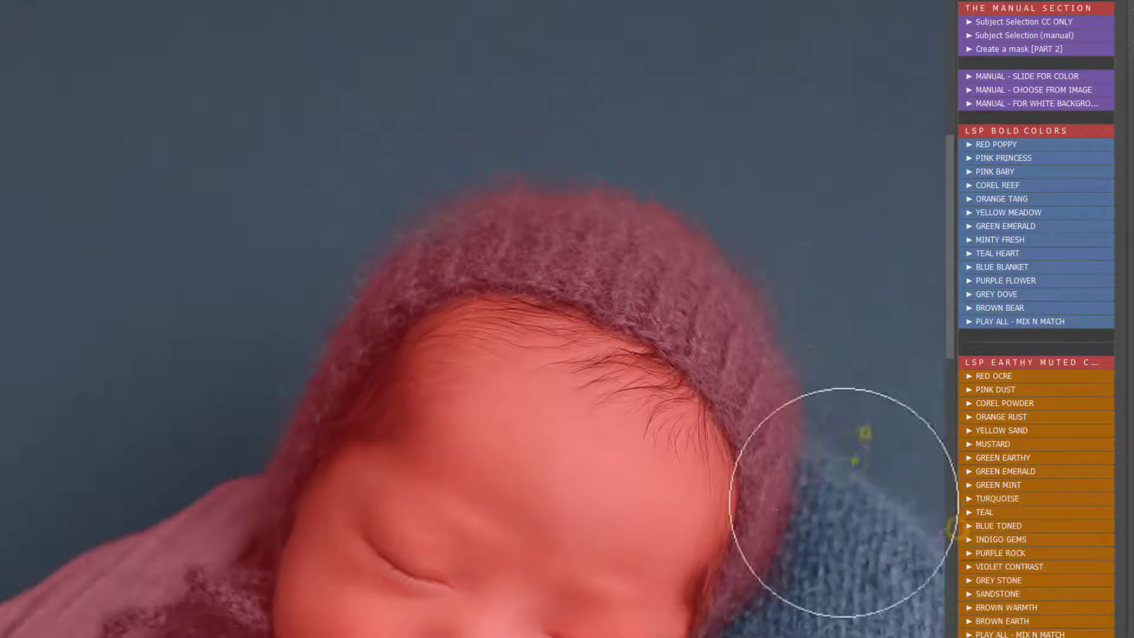
left_click(578, 511, "alt")
left_click_drag(592, 513, 573, 383)
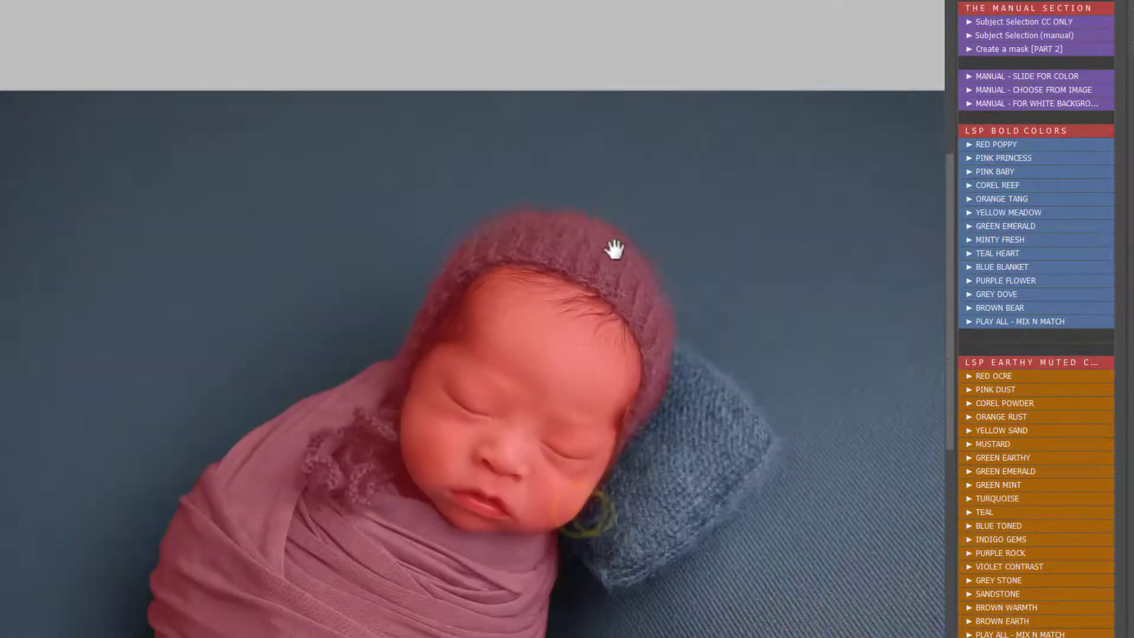
scroll(678, 313, "down", 1)
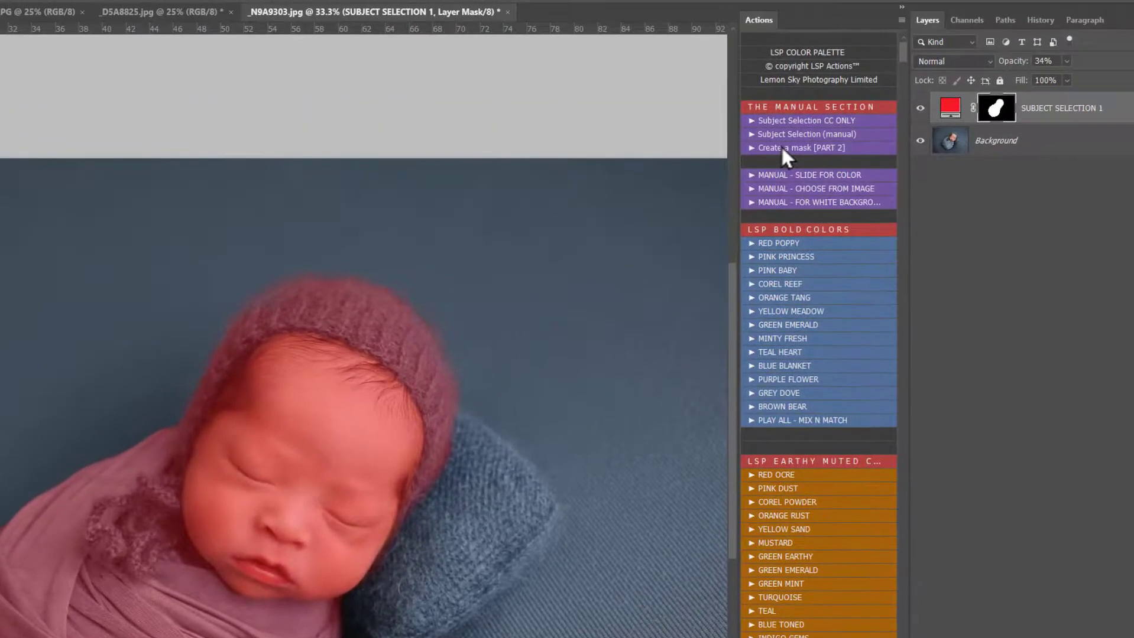
Step: Run the Create a mask [PART 2] action to turn the finished subject selection into reusable mask layers
left_click(782, 147)
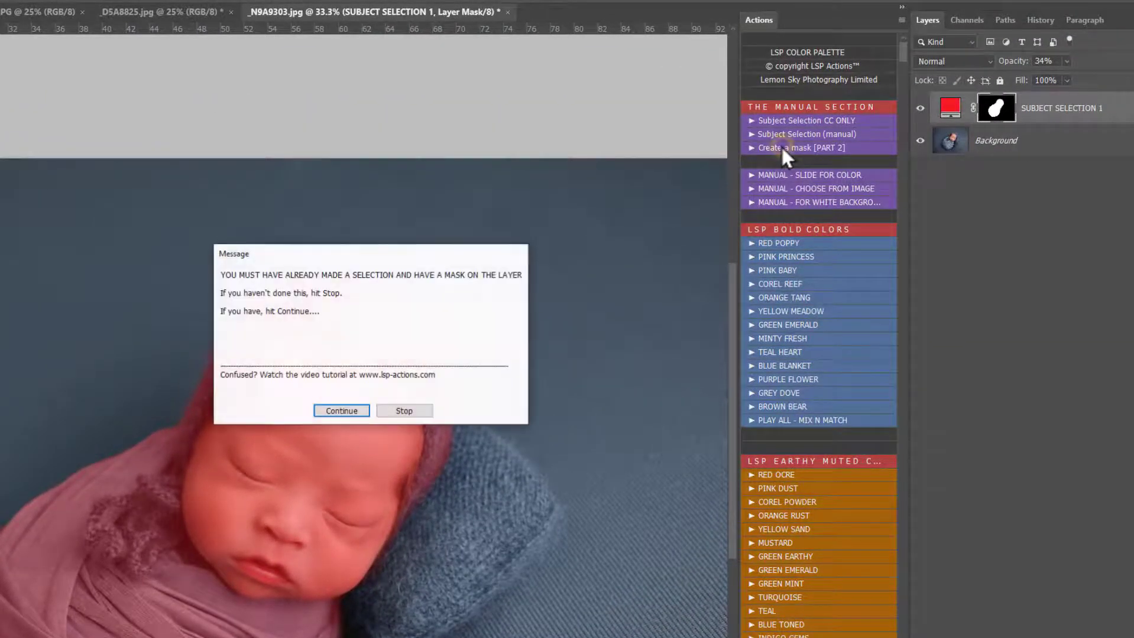
left_click(346, 413)
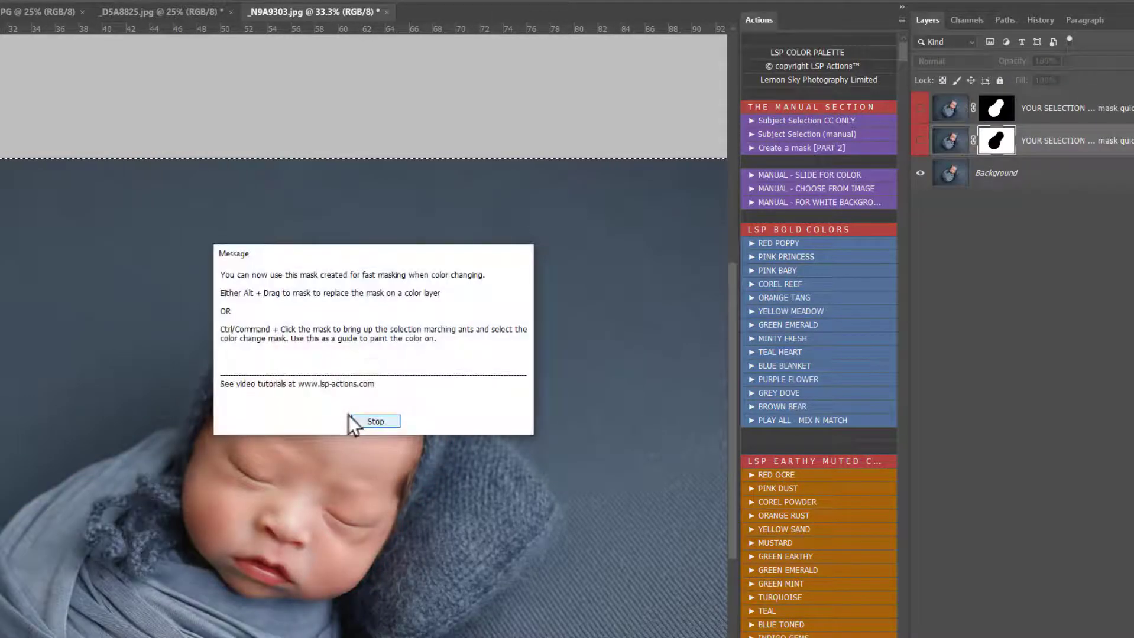
left_click(352, 417)
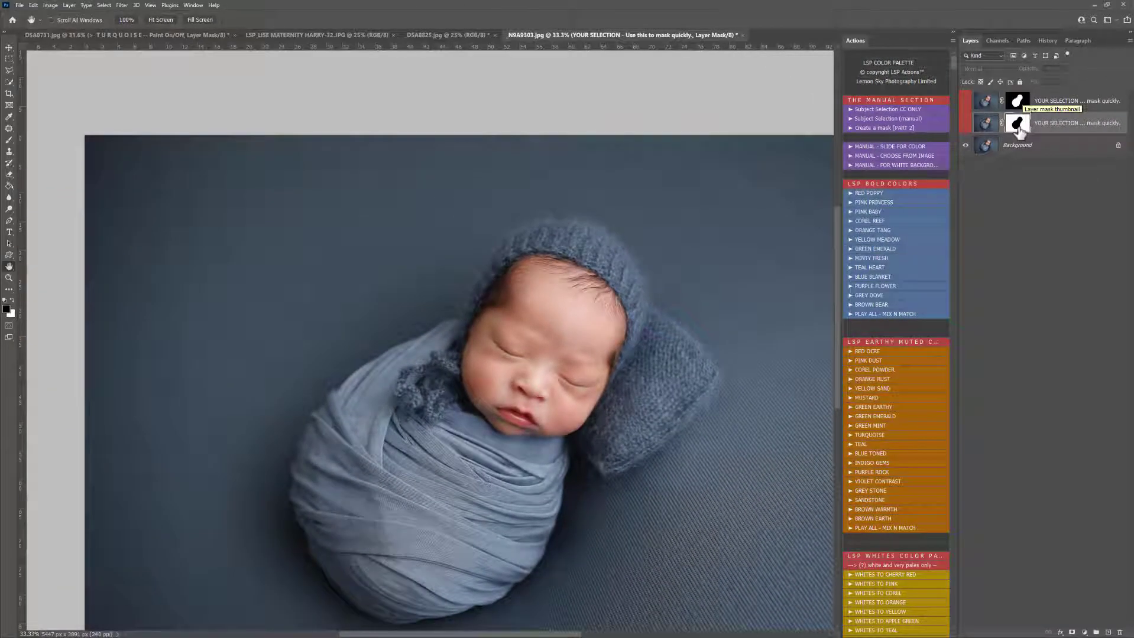
Step: Run the Subject Selection (manual) action and paint the red overlay off the baby's face in black with a harder brush
left_click(875, 119)
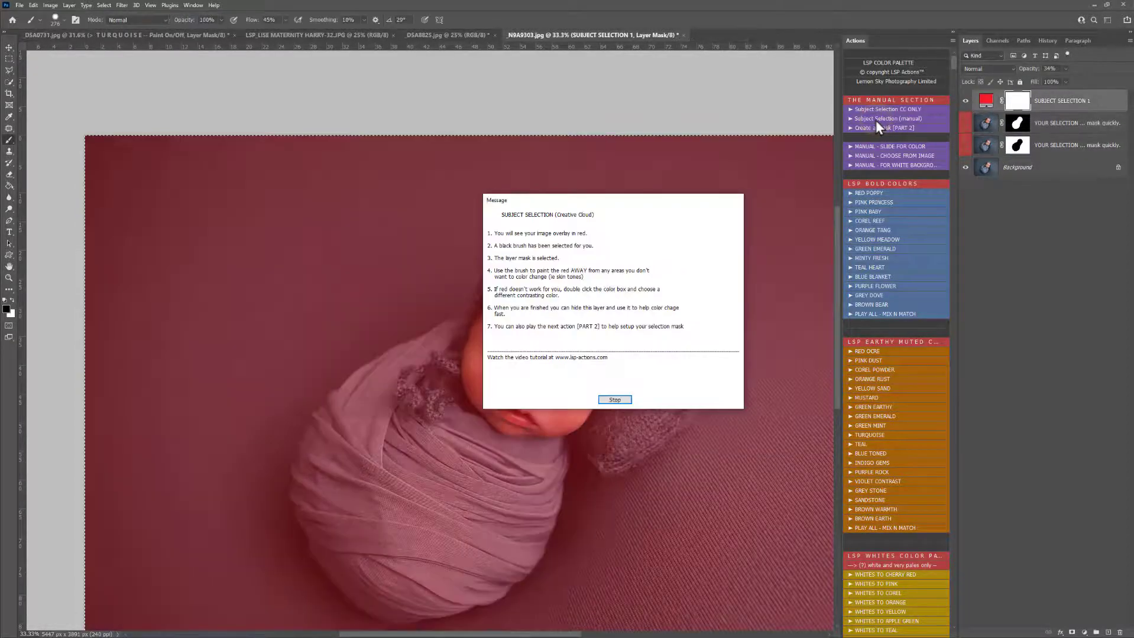
left_click(615, 400)
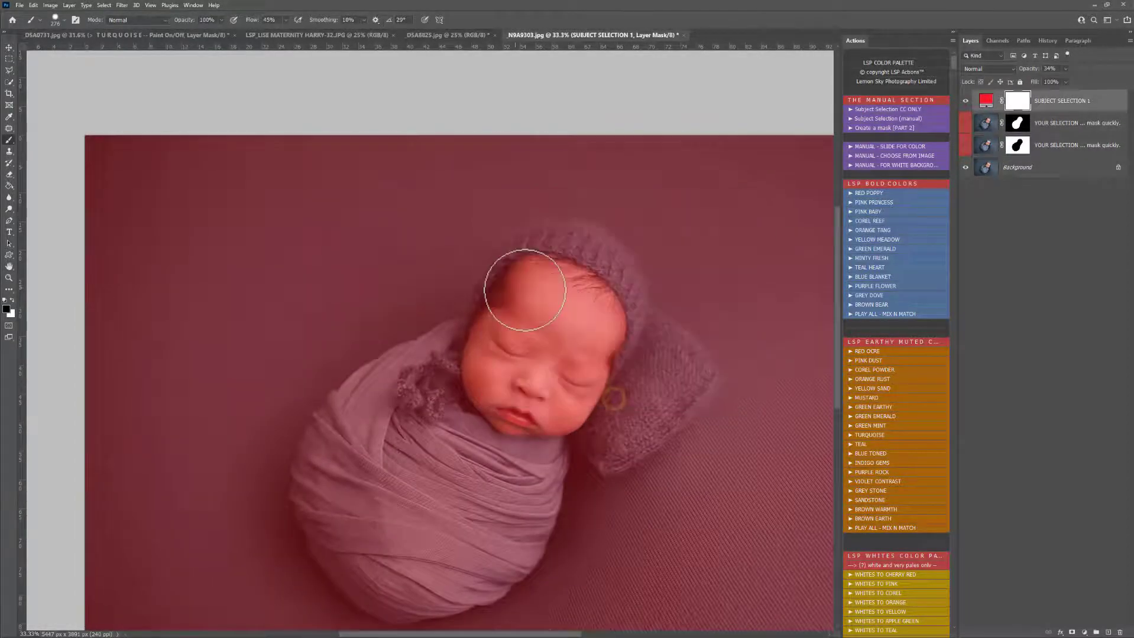
right_click(526, 291)
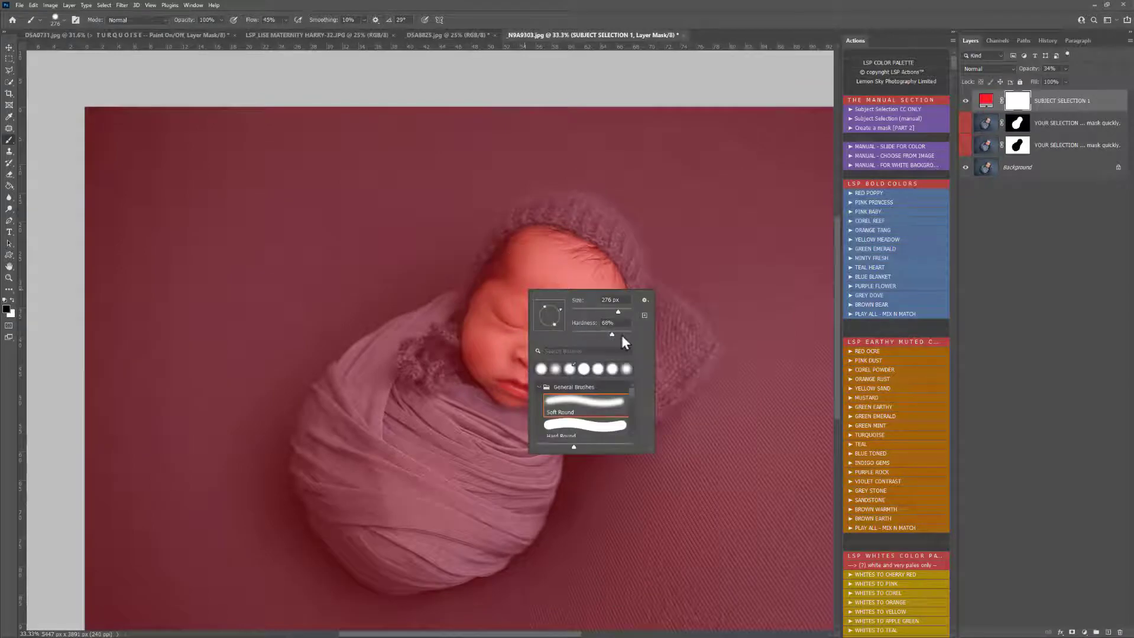
left_click(621, 335)
mouse_move(537, 270)
left_mouse_down()
mouse_move(555, 316)
mouse_move(526, 347)
mouse_move(551, 260)
mouse_move(516, 286)
mouse_move(495, 330)
mouse_move(485, 325)
mouse_move(481, 405)
mouse_move(519, 355)
mouse_move(512, 392)
mouse_move(520, 379)
mouse_move(552, 391)
mouse_move(577, 357)
mouse_move(552, 335)
mouse_move(605, 308)
mouse_move(601, 267)
mouse_move(582, 253)
mouse_move(516, 258)
mouse_move(496, 315)
mouse_move(551, 329)
mouse_move(607, 290)
mouse_move(587, 324)
mouse_move(518, 355)
mouse_move(516, 372)
mouse_move(547, 389)
mouse_move(563, 386)
mouse_move(564, 363)
mouse_move(580, 363)
mouse_move(577, 332)
mouse_move(536, 296)
mouse_move(520, 251)
mouse_move(532, 250)
mouse_move(502, 341)
mouse_move(504, 379)
mouse_move(472, 403)
mouse_move(549, 432)
mouse_move(645, 357)
mouse_move(647, 256)
mouse_move(576, 213)
mouse_move(645, 253)
mouse_move(649, 305)
mouse_move(650, 283)
mouse_move(576, 202)
mouse_move(620, 240)
mouse_move(614, 256)
left_mouse_up()
key("x")
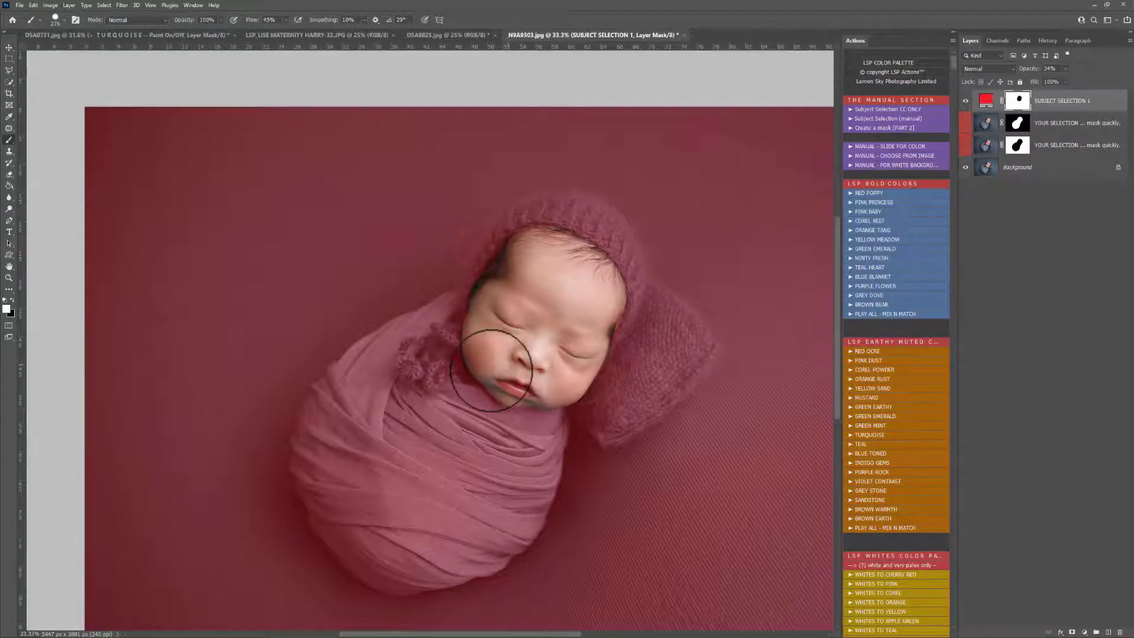
key("x")
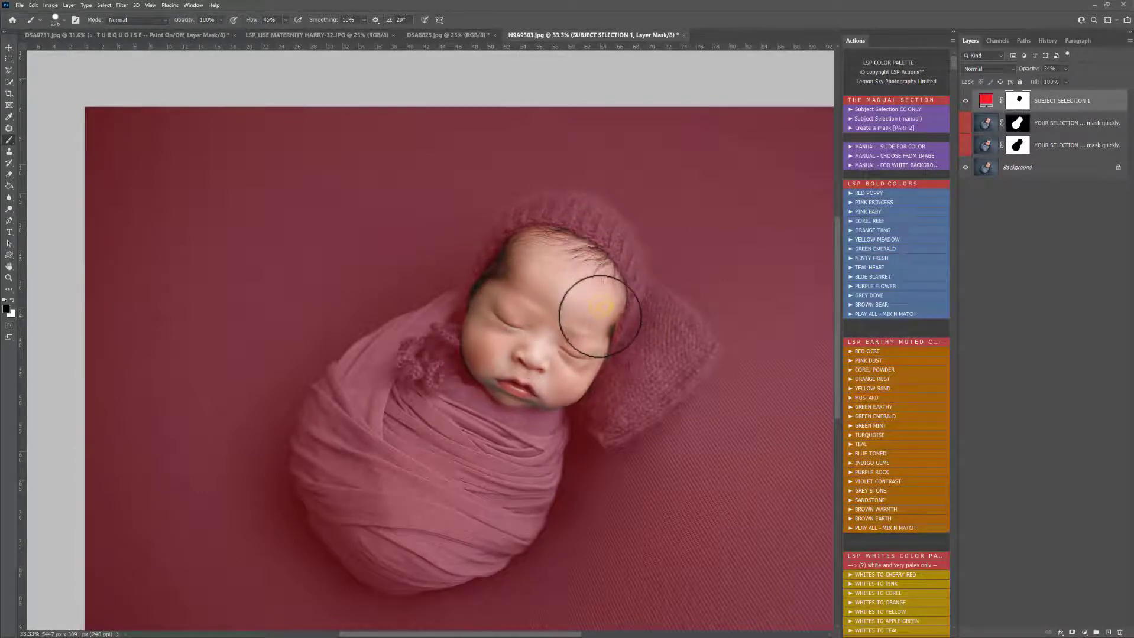
right_click(601, 315)
mouse_move(593, 294)
left_mouse_down()
mouse_move(600, 319)
mouse_move(567, 344)
mouse_move(519, 355)
mouse_move(502, 383)
mouse_move(544, 322)
mouse_move(557, 388)
mouse_move(495, 378)
mouse_move(537, 345)
left_mouse_up()
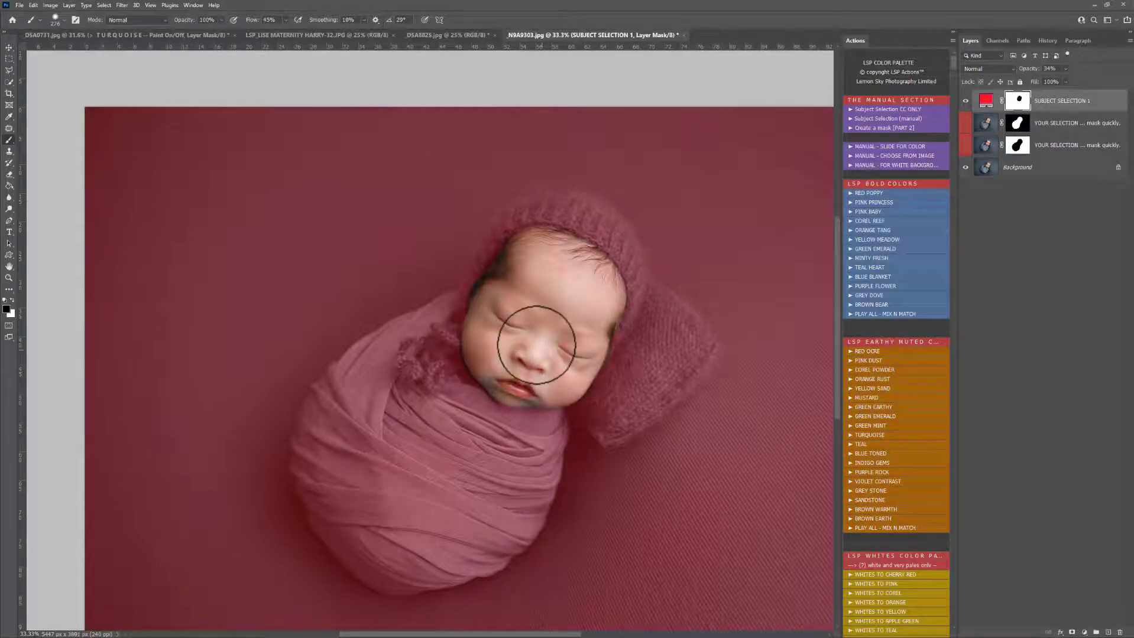
Step: Run the Create a mask [PART 2] action on the face selection to add its reusable mask layers
left_click(878, 128)
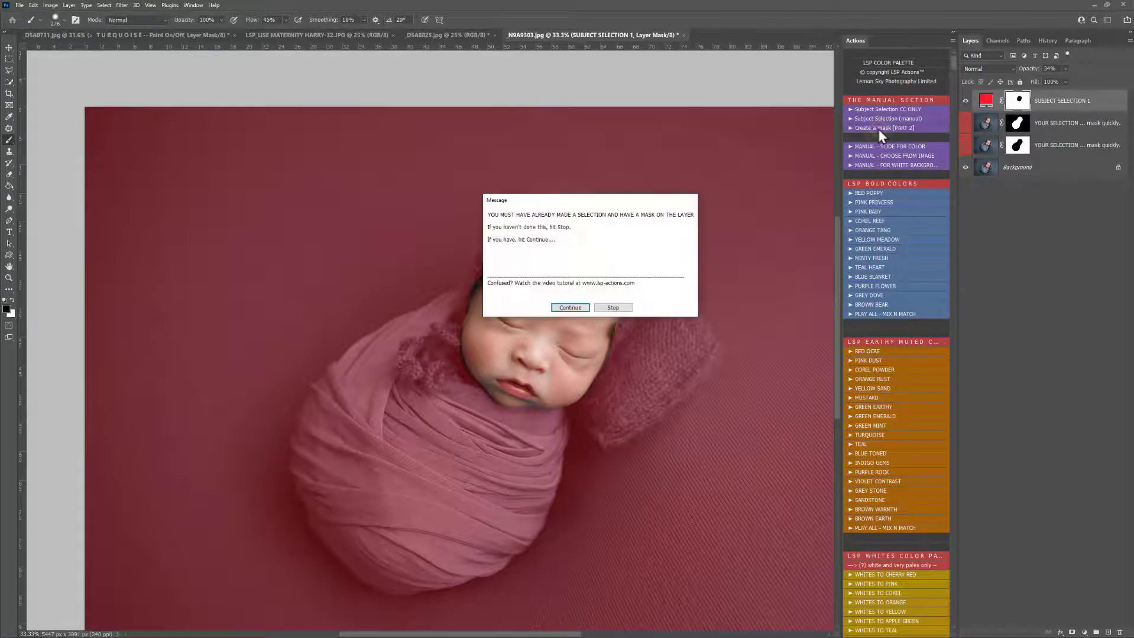
left_click(571, 308)
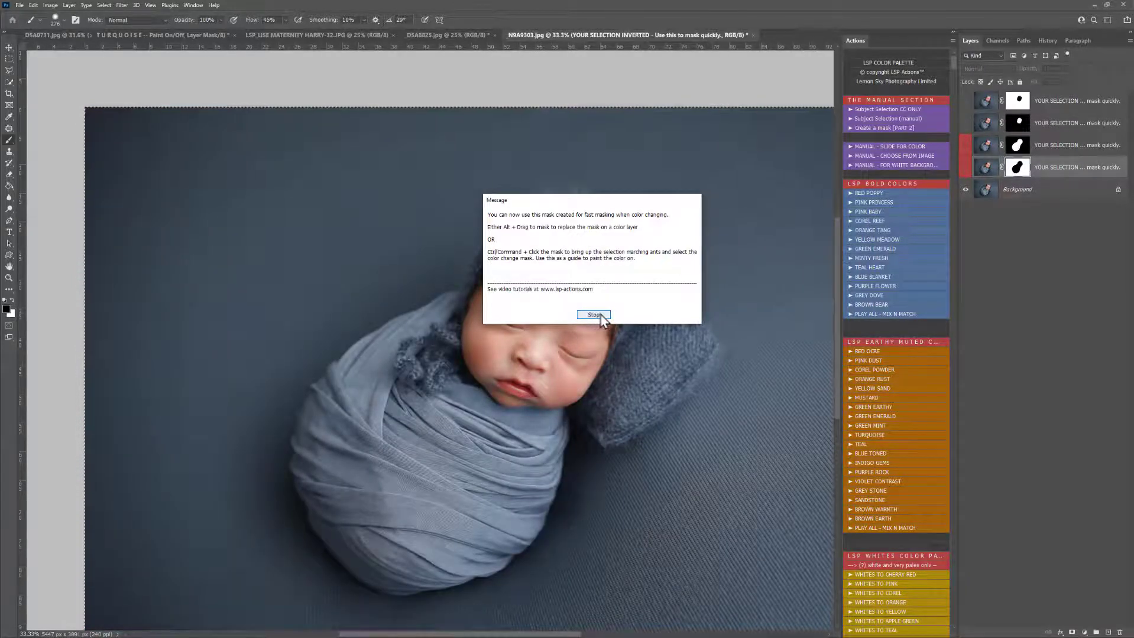
left_click(592, 315)
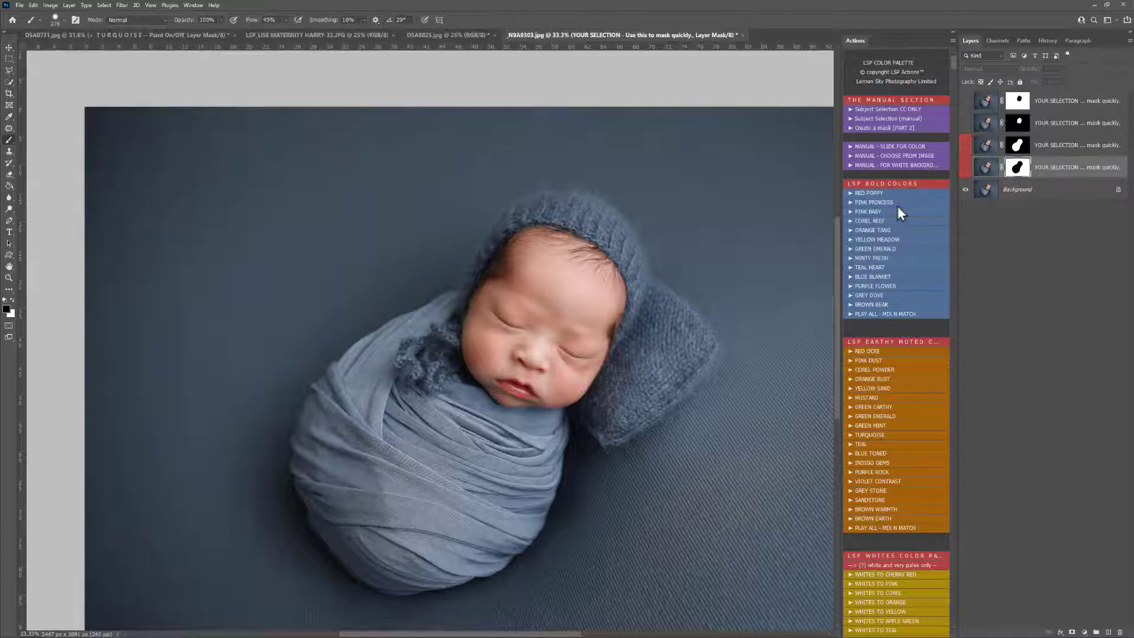
Step: Run the YELLOW MEADOW colour action and copy the non-inverted subject mask from YOUR SELECTION onto the yellow layer
left_click(865, 240)
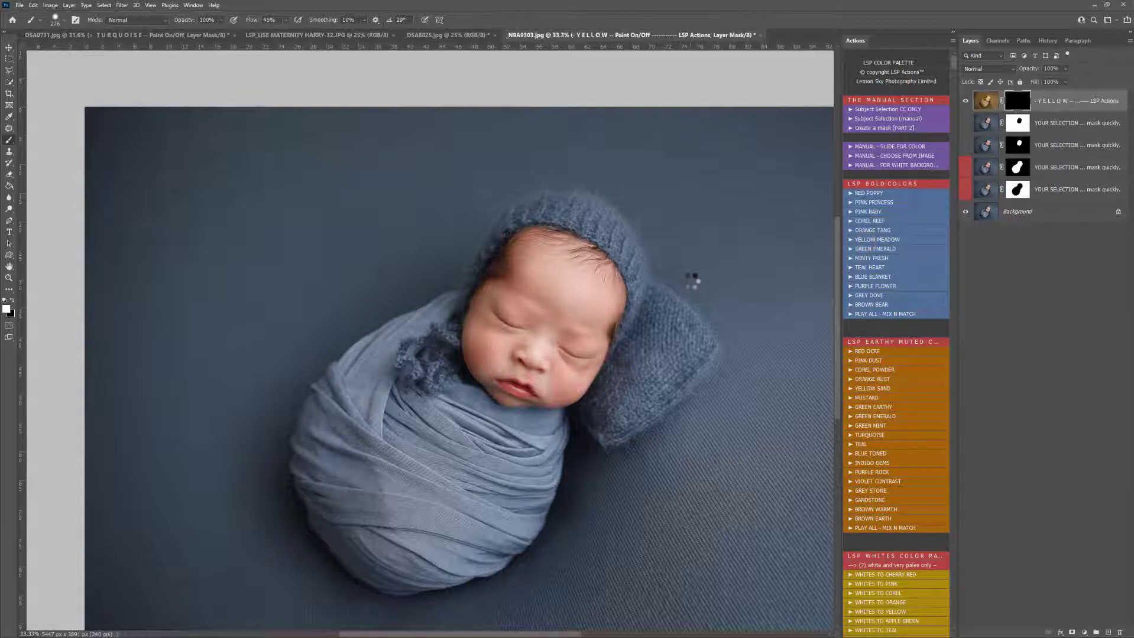
scroll(693, 279, "down", 1)
left_click_drag(692, 287, 632, 263)
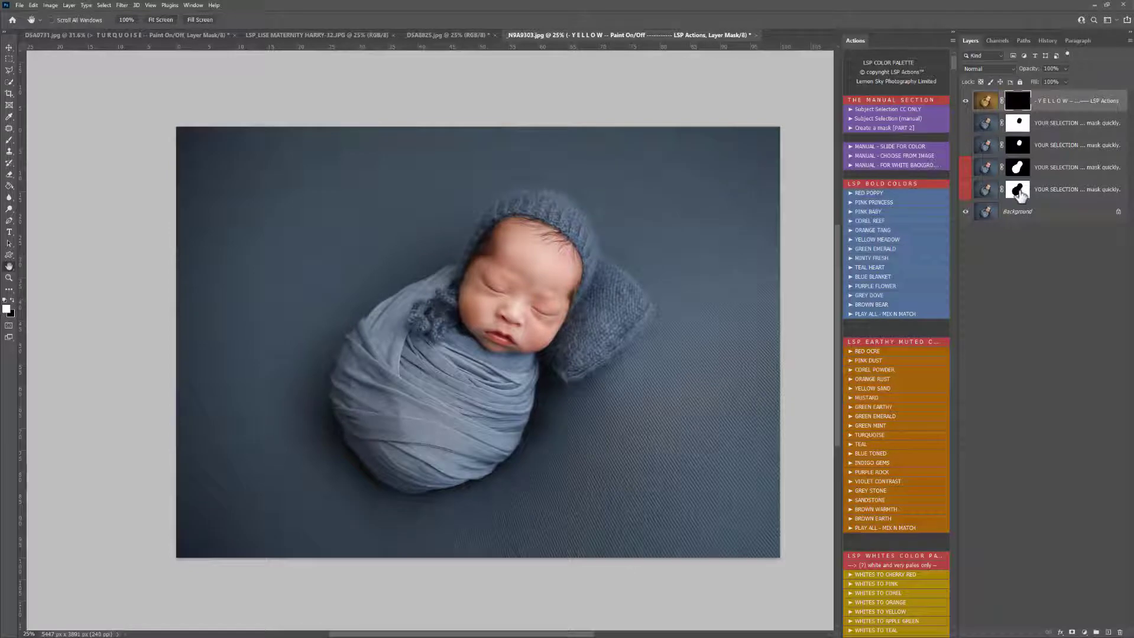
left_click(1018, 192)
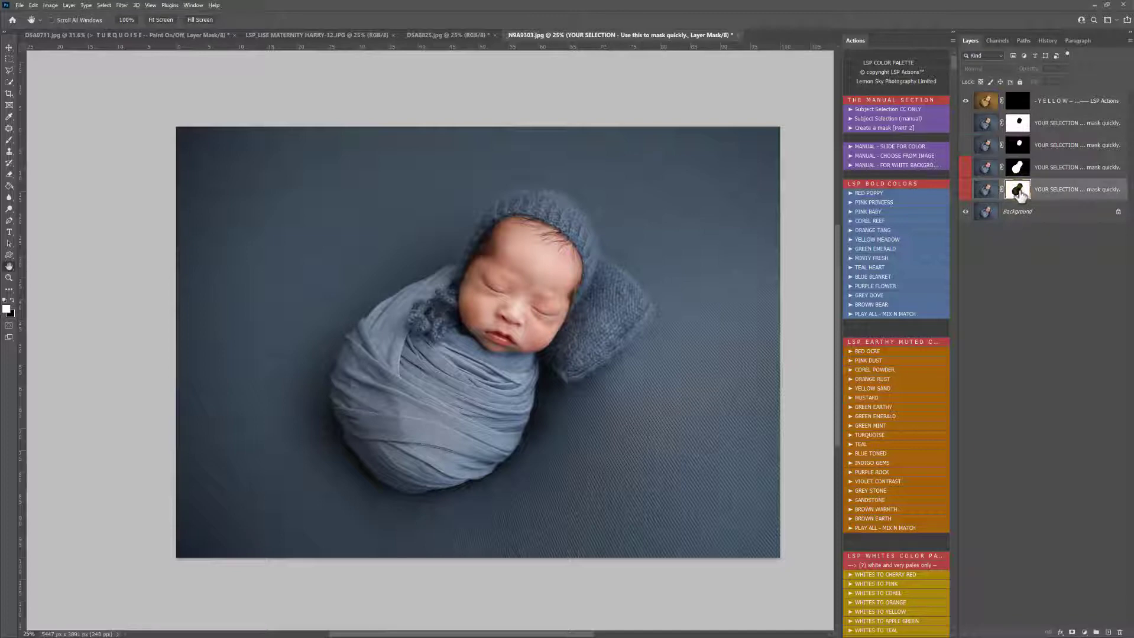
left_click_drag(1019, 195, 1024, 104)
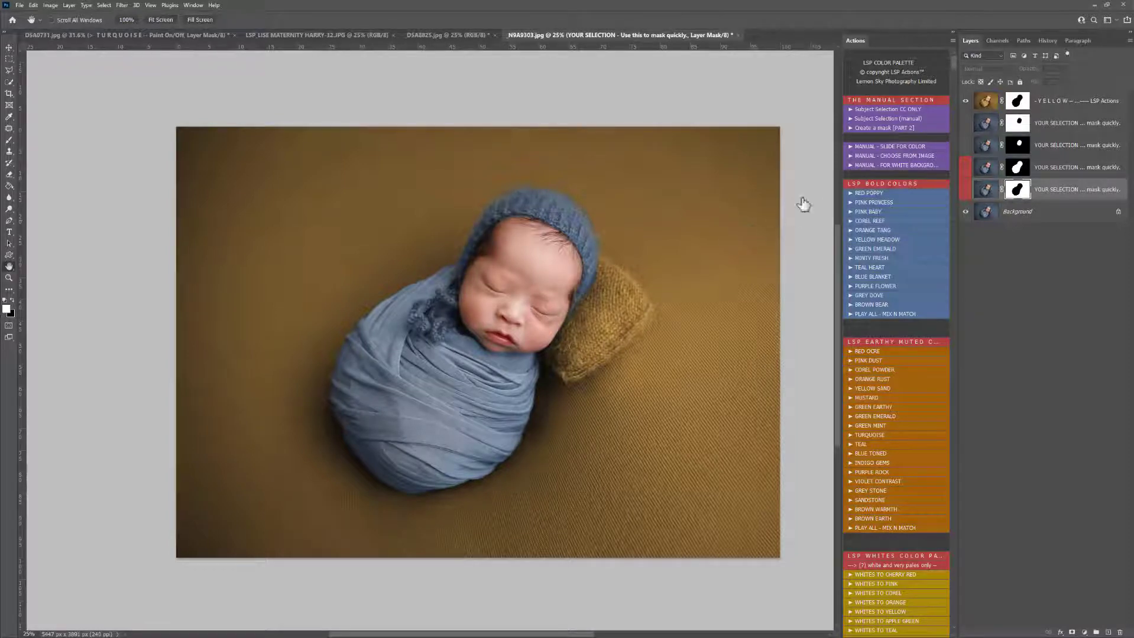
Step: Hide the yellow layer, run the PINK BABY action and copy the YOUR SELECTION backdrop mask onto the pink layer
left_click(965, 102)
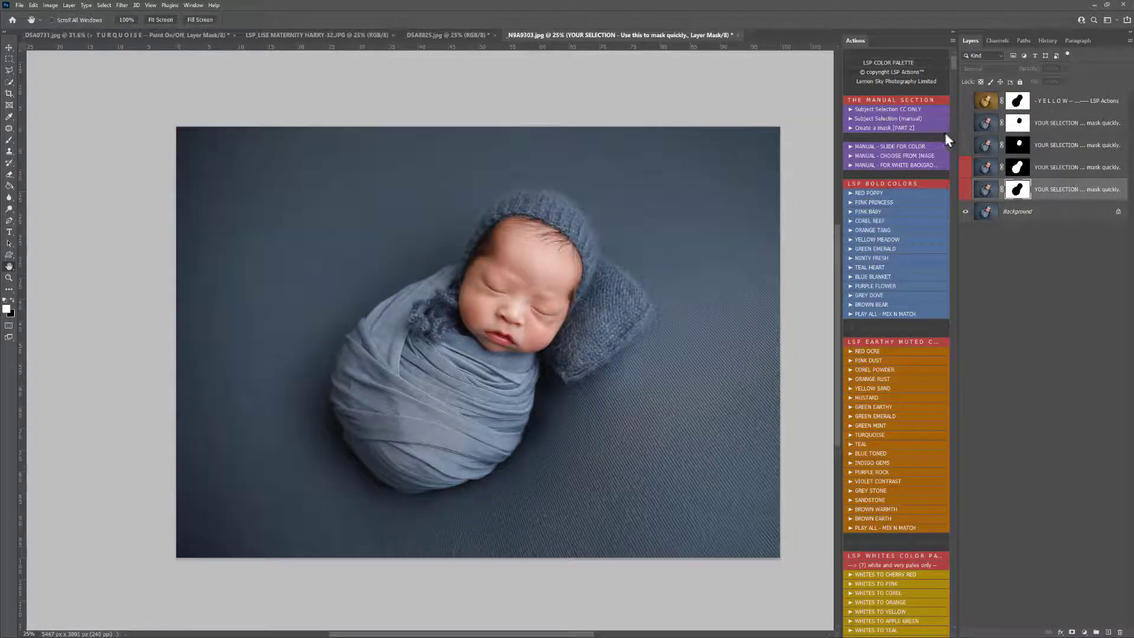
left_click(913, 212)
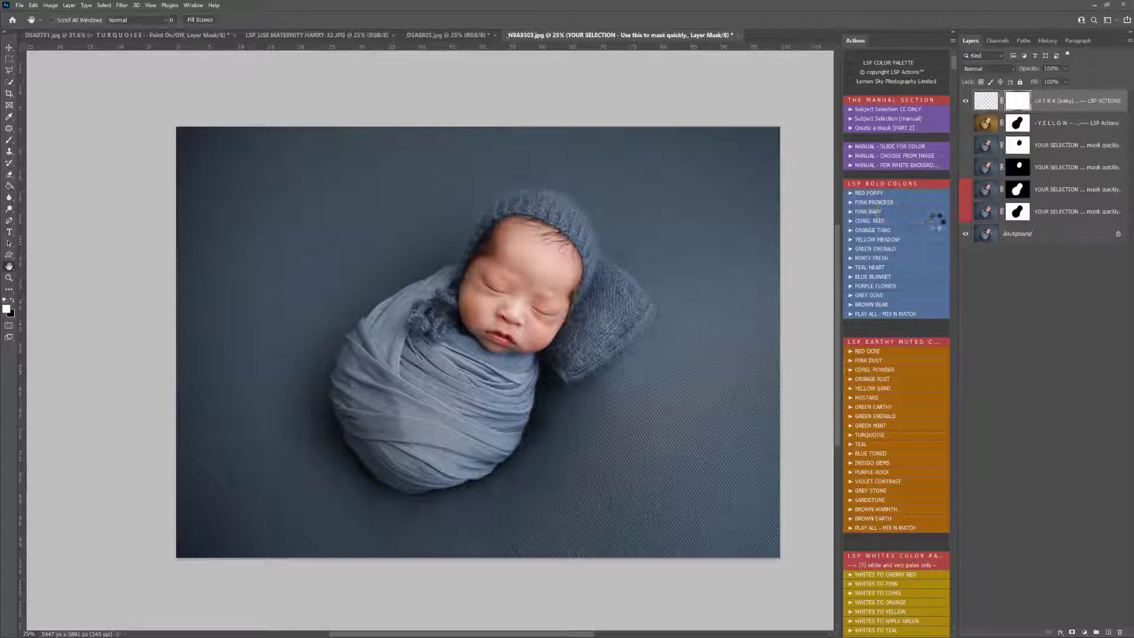
left_click_drag(1021, 217, 1017, 106)
left_click(1019, 104)
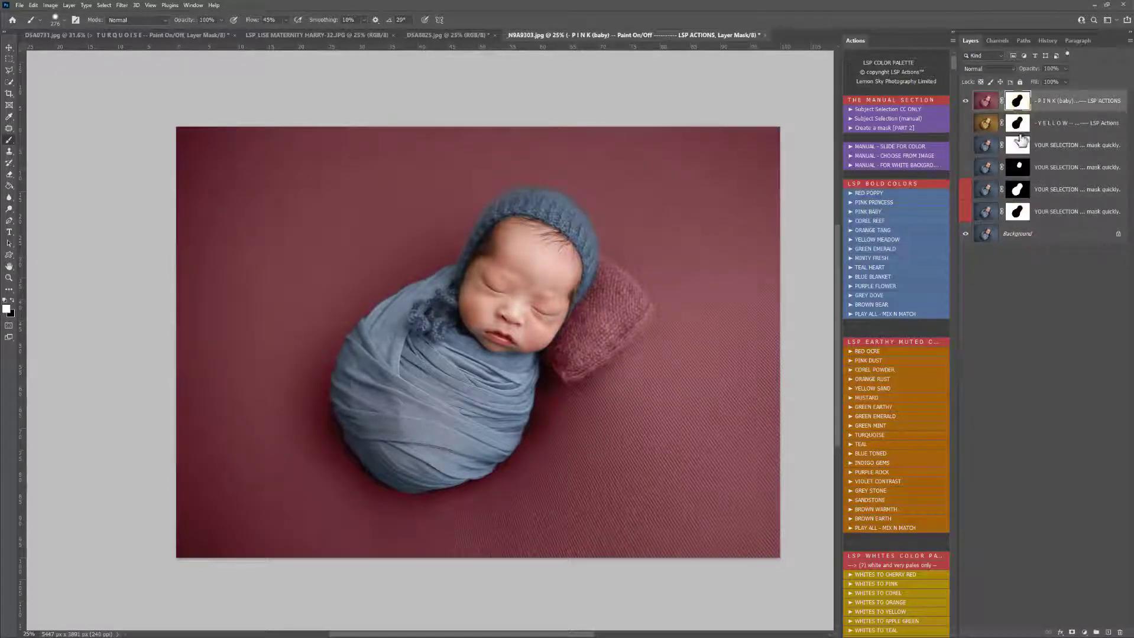
Step: Load the YOUR SELECTION INVERTED mask as a selection, paint the bonnet white on the pink layer's mask, and deselect
left_click(1019, 193)
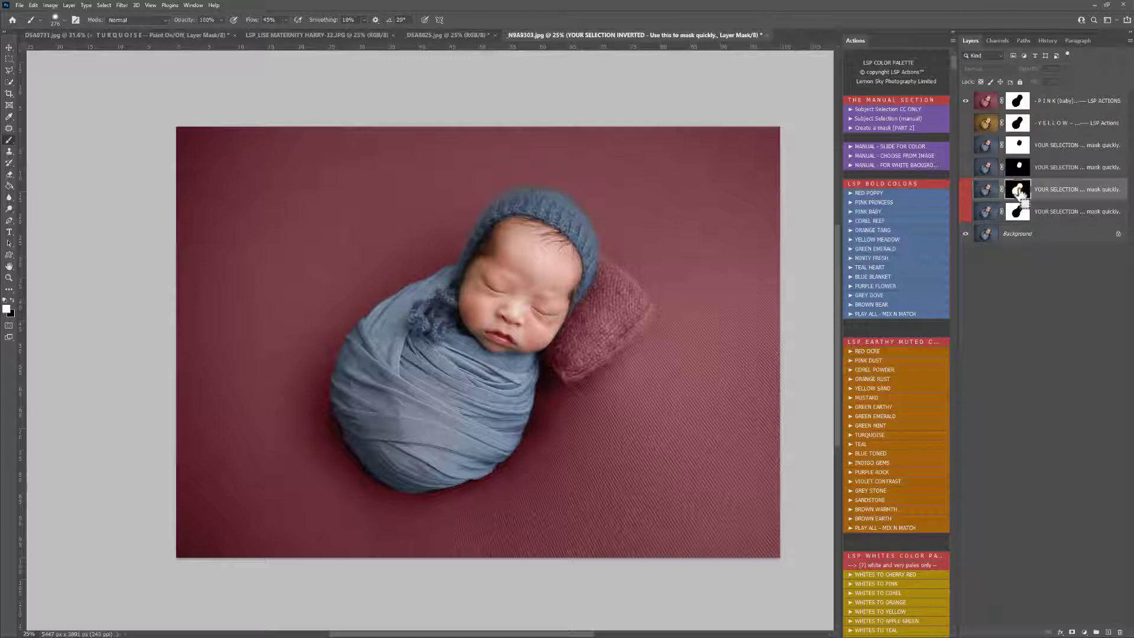
left_click(1019, 193, "ctrl")
left_click(1017, 105)
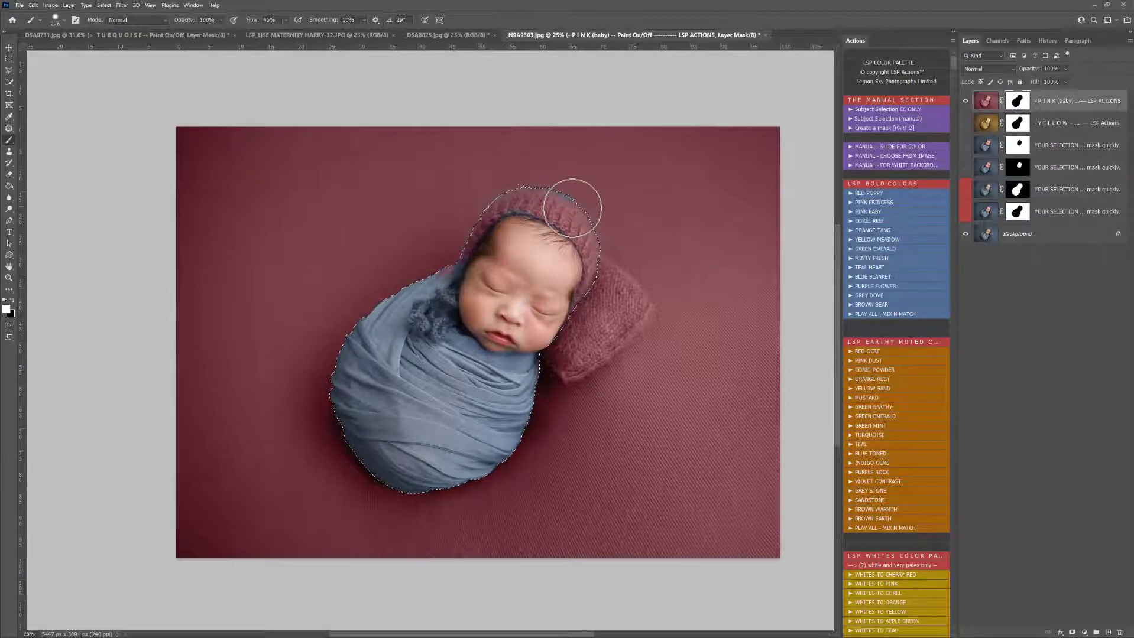
key("ctrl+d")
Step: Paint black over the pillow on the pink layer's mask, and invert the reloaded subject selection to cover the backdrop
key("x")
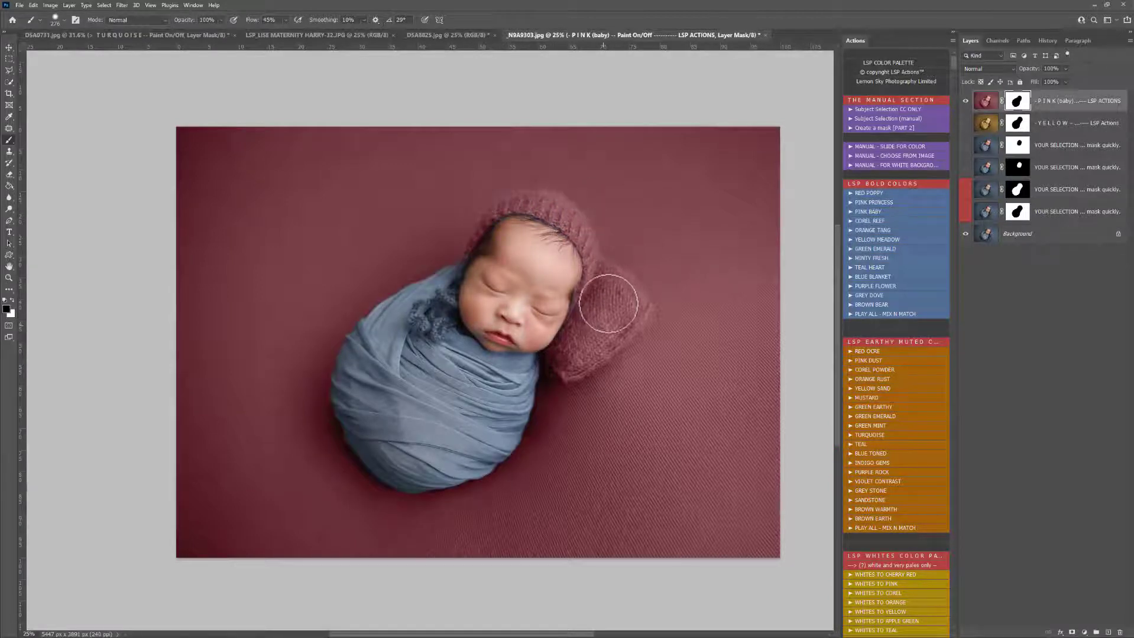
mouse_move(612, 307)
left_mouse_down()
mouse_move(585, 377)
mouse_move(606, 294)
mouse_move(597, 266)
mouse_move(635, 295)
mouse_move(638, 314)
mouse_move(609, 334)
mouse_move(598, 362)
left_mouse_up()
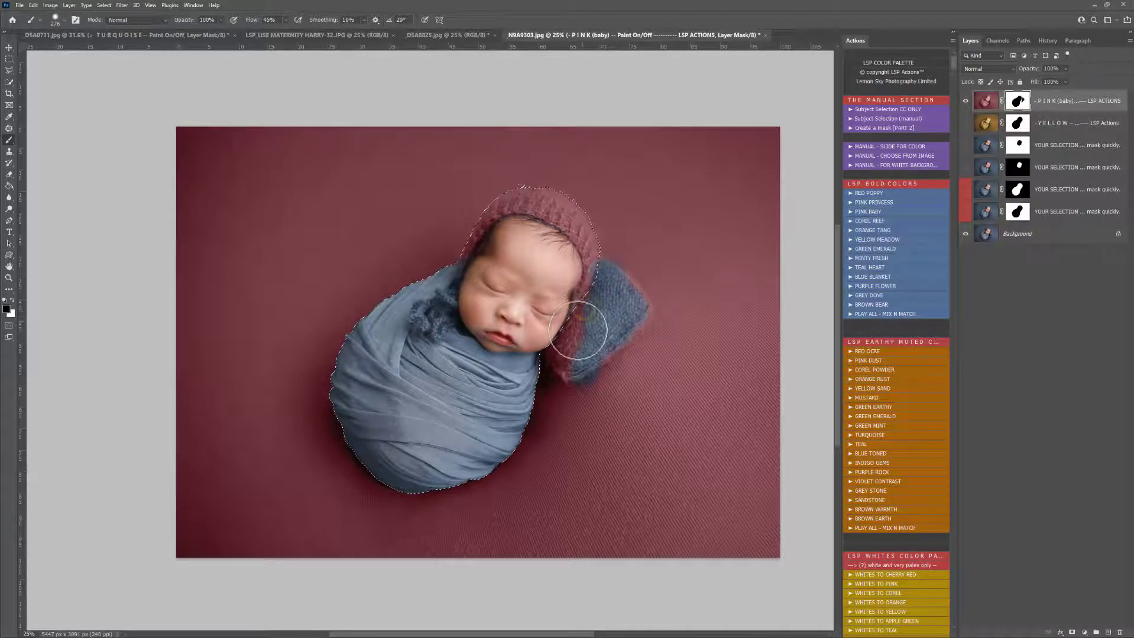
left_click(104, 6)
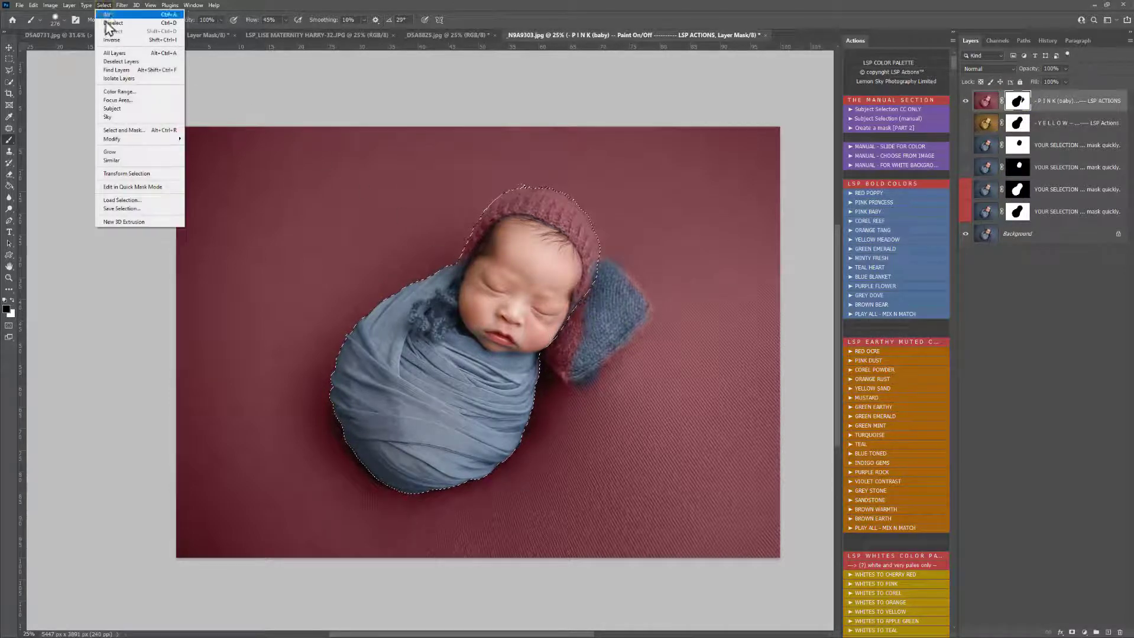
left_click(111, 43)
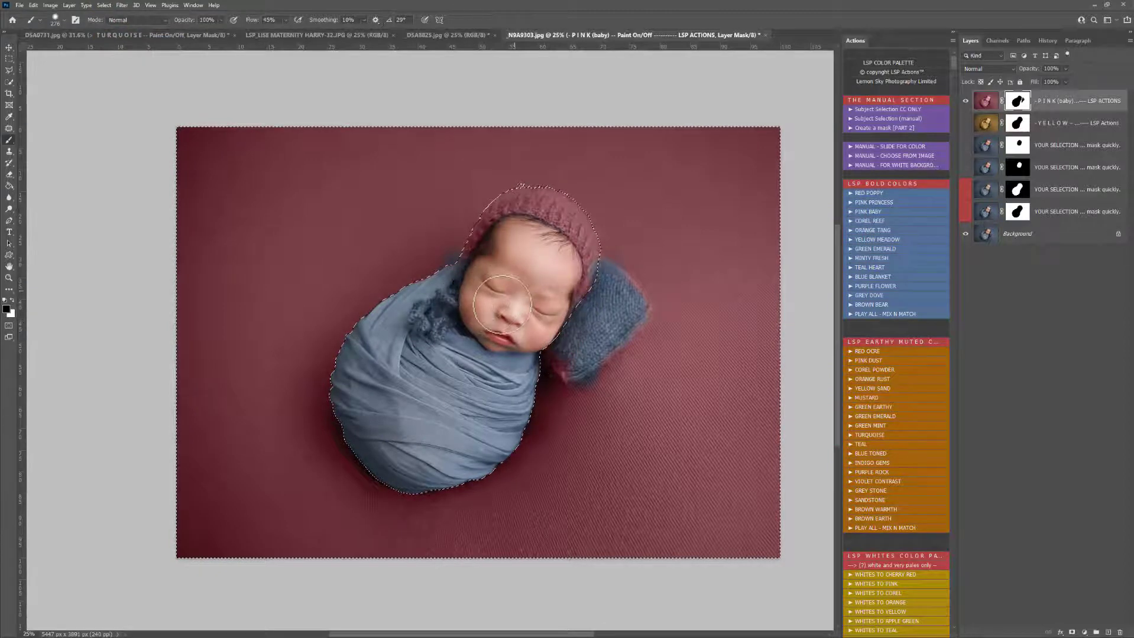
Step: Try sweeping black brush strokes across the backdrop and baby with the inverted selection active, and undo them
mouse_move(502, 305)
left_mouse_down()
mouse_move(369, 155)
mouse_move(266, 283)
mouse_move(892, 294)
left_mouse_up()
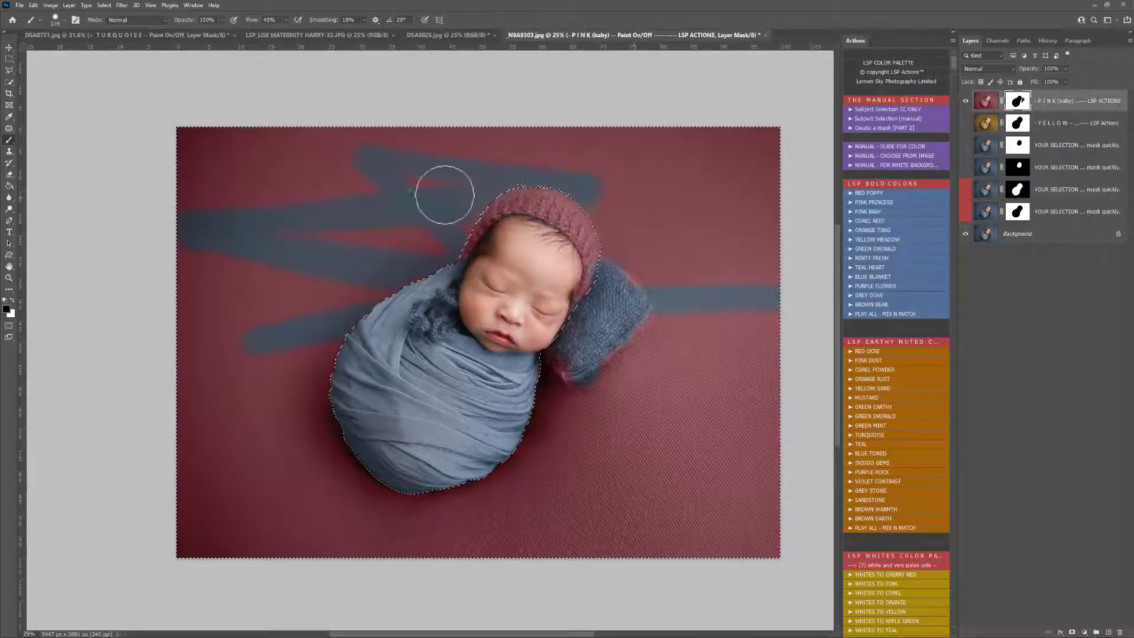
left_click_drag(444, 195, 307, 171)
key("ctrl+z")
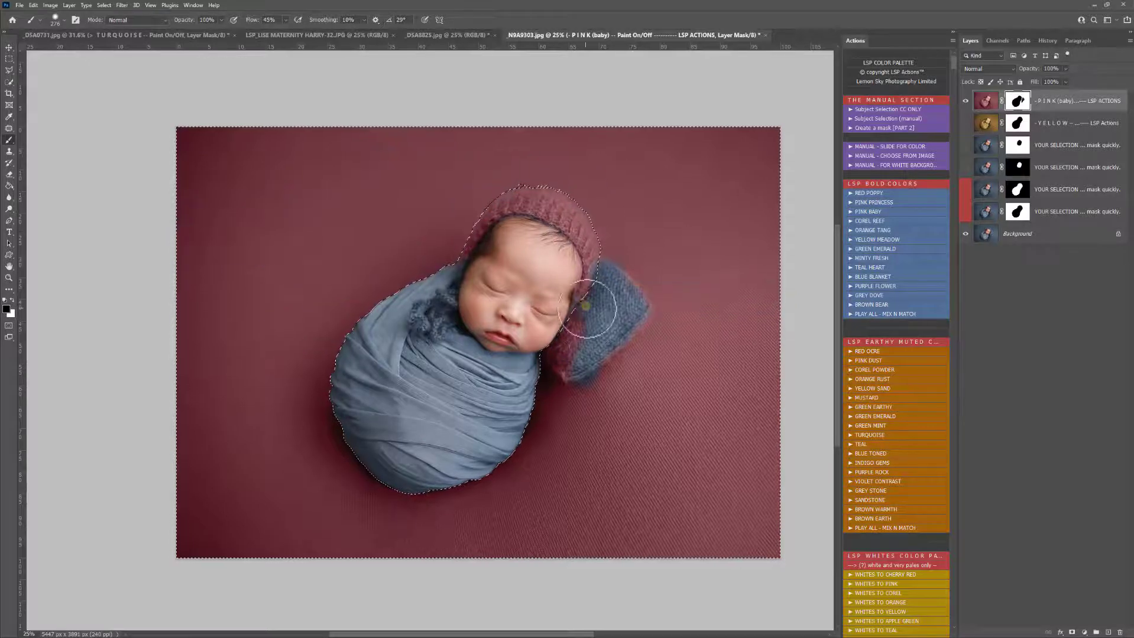
Step: Paint the pink off the rest of the pillow beside the bonnet and face in black, and clear the selection
mouse_move(587, 310)
left_mouse_down()
mouse_move(588, 345)
mouse_move(561, 342)
mouse_move(569, 368)
mouse_move(541, 339)
mouse_move(570, 310)
mouse_move(576, 342)
mouse_move(605, 274)
mouse_move(639, 310)
mouse_move(566, 367)
mouse_move(591, 398)
mouse_move(610, 381)
mouse_move(591, 393)
mouse_move(608, 378)
mouse_move(588, 358)
mouse_move(639, 315)
mouse_move(598, 278)
left_mouse_up()
key("x")
key("x")
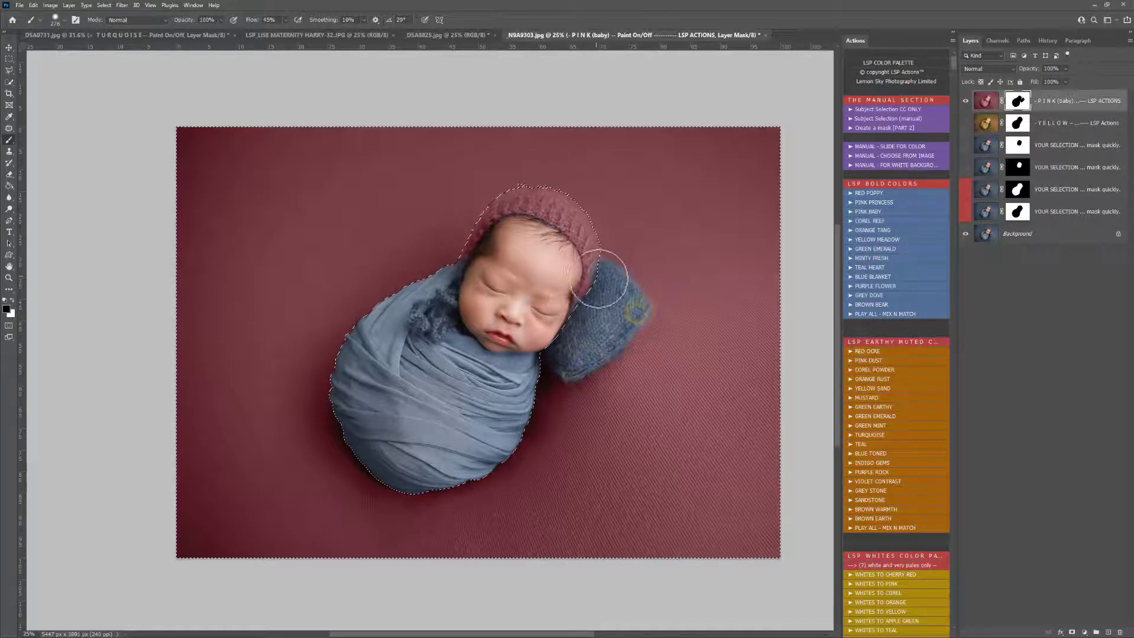
key("ctrl+d")
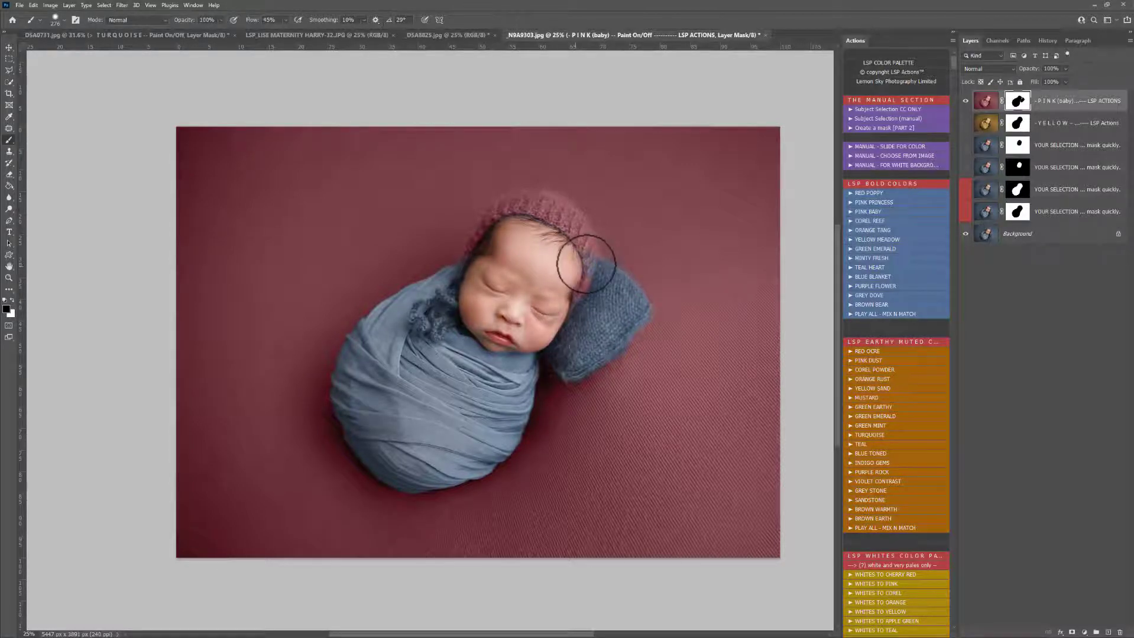
Step: Paint white on the pink layer's mask along the bonnet's edge by the pillow and over the backdrop around the pillow
key("x")
mouse_move(584, 259)
left_mouse_down()
mouse_move(556, 259)
mouse_move(626, 254)
left_mouse_up()
key("x")
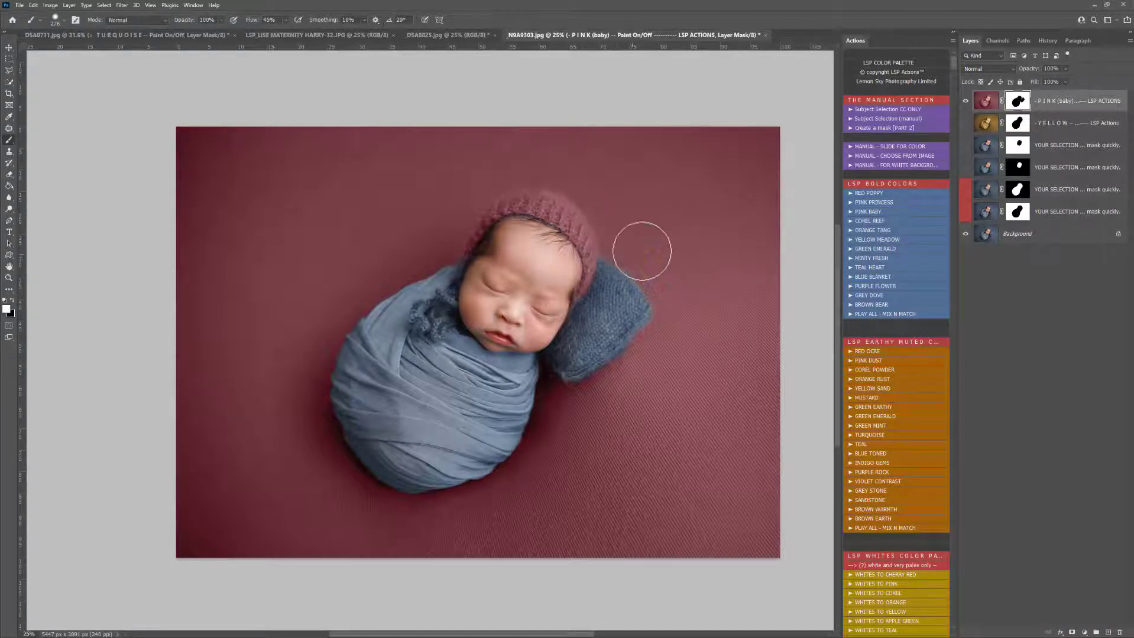
left_click_drag(554, 394, 547, 388)
left_click_drag(625, 385, 635, 364)
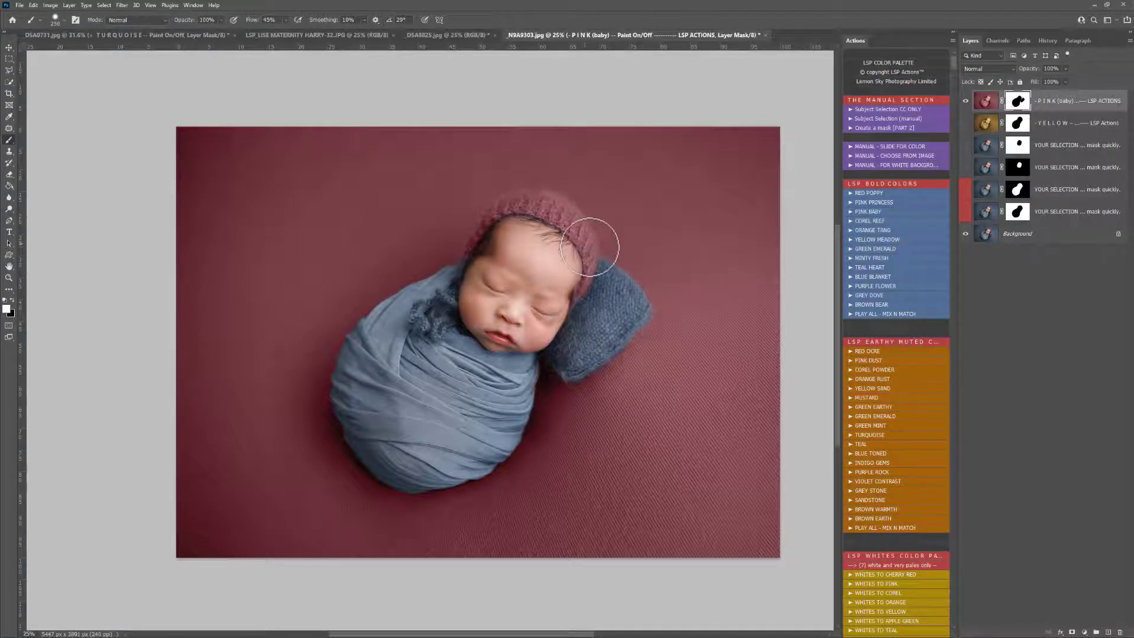
Step: Refine the boundary between bonnet and pillow with a smaller brush, using white on the bonnet and black on the pillow
key("bracketleft")
key("bracketleft")
key("bracketleft")
key("bracketleft")
key("bracketleft")
key("bracketleft")
key("bracketleft")
key("bracketleft")
key("bracketleft")
key("bracketleft")
mouse_move(597, 247)
left_mouse_down()
mouse_move(572, 308)
mouse_move(580, 325)
left_mouse_up()
key("x")
mouse_move(562, 325)
left_mouse_down()
mouse_move(566, 304)
mouse_move(570, 318)
mouse_move(598, 296)
left_mouse_up()
Step: Bring the pink onto the bonnet's knitted tie by painting it white on the mask with a reduced brush
mouse_move(459, 279)
left_mouse_down()
mouse_move(454, 302)
mouse_move(465, 278)
mouse_move(469, 294)
mouse_move(447, 274)
mouse_move(452, 295)
mouse_move(401, 299)
mouse_move(389, 325)
mouse_move(419, 338)
mouse_move(410, 348)
mouse_move(433, 341)
mouse_move(442, 353)
mouse_move(469, 336)
mouse_move(457, 308)
mouse_move(448, 336)
mouse_move(432, 311)
mouse_move(433, 321)
mouse_move(440, 302)
mouse_move(396, 311)
mouse_move(387, 333)
mouse_move(421, 331)
mouse_move(421, 345)
mouse_move(427, 321)
mouse_move(449, 352)
mouse_move(455, 328)
left_mouse_up()
key("ctrl+space")
left_click(440, 315, "ctrl")
left_click(440, 315, "ctrl")
key("bracketleft")
key("bracketleft")
key("bracketleft")
key("bracketleft")
Step: Clean the tie's outline on the pink layer's mask, using black on the surrounding blue wrap and white on the knitted loops
key("x")
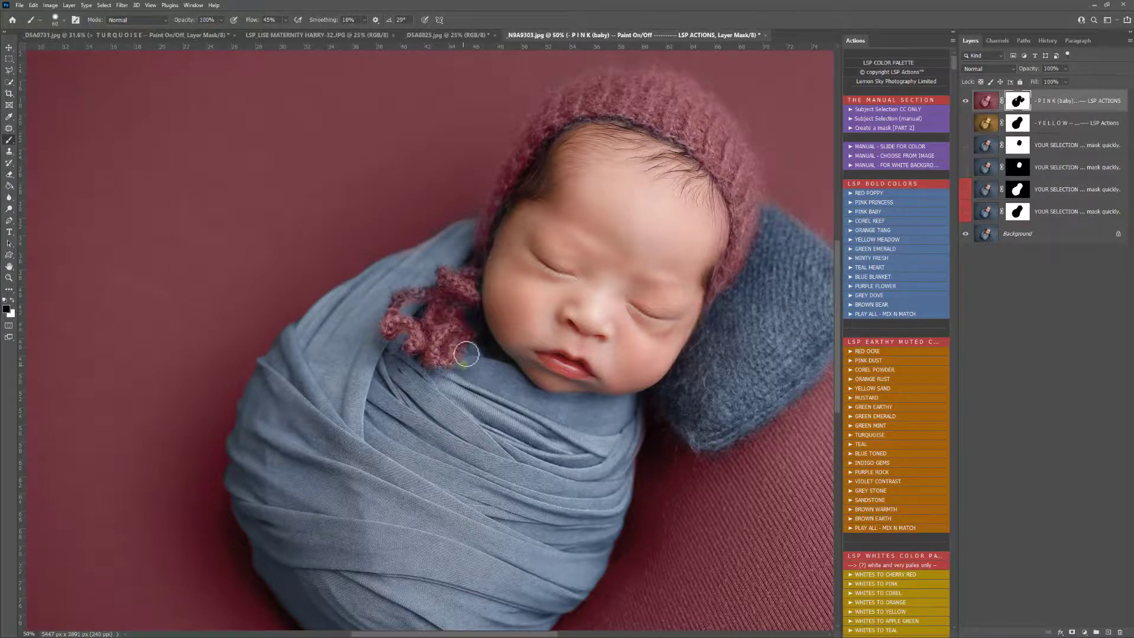
right_click(481, 355)
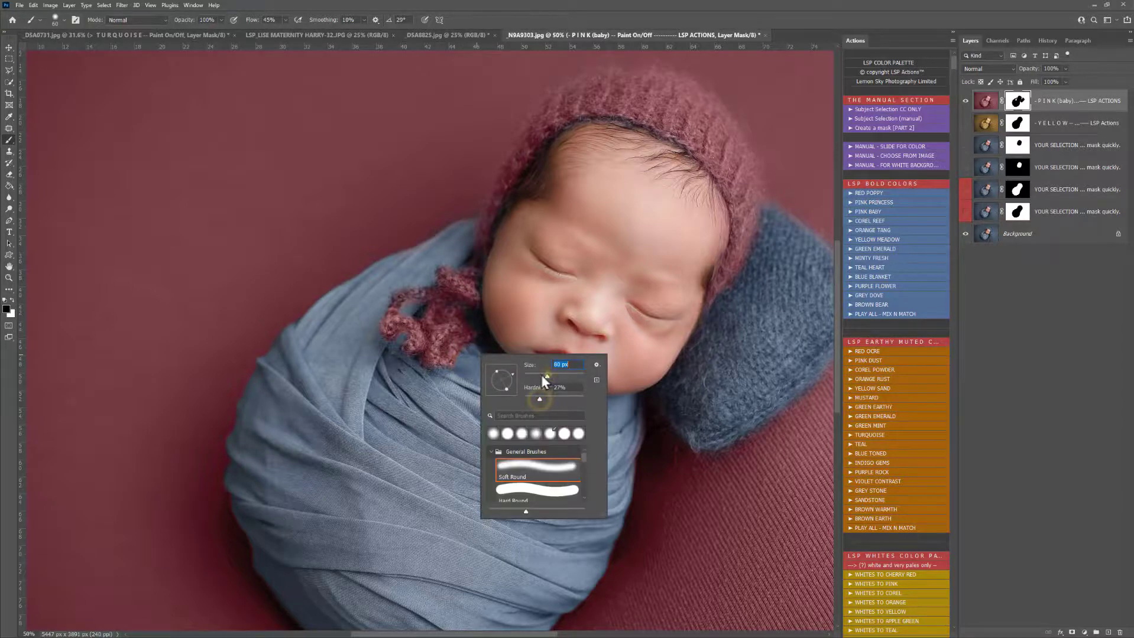
left_click(467, 357)
left_click_drag(480, 313, 409, 310)
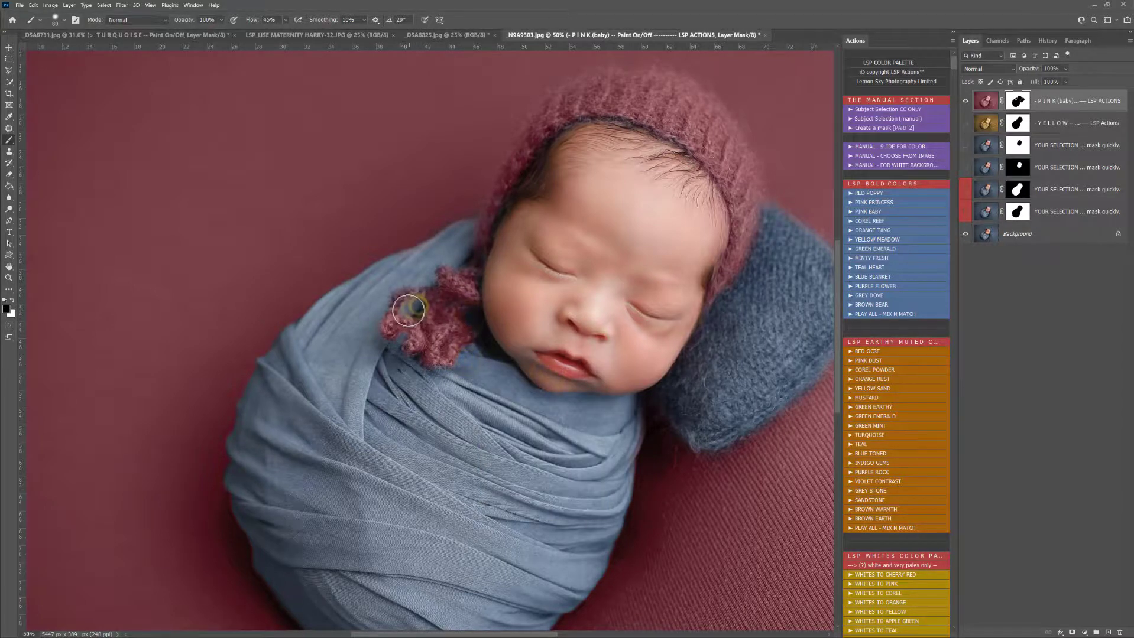
key("x")
mouse_move(438, 269)
left_mouse_down()
mouse_move(470, 279)
mouse_move(481, 253)
mouse_move(441, 258)
mouse_move(413, 282)
left_mouse_up()
key("x")
key("x")
mouse_move(401, 322)
left_mouse_down()
mouse_move(417, 338)
mouse_move(413, 314)
left_mouse_up()
key("x")
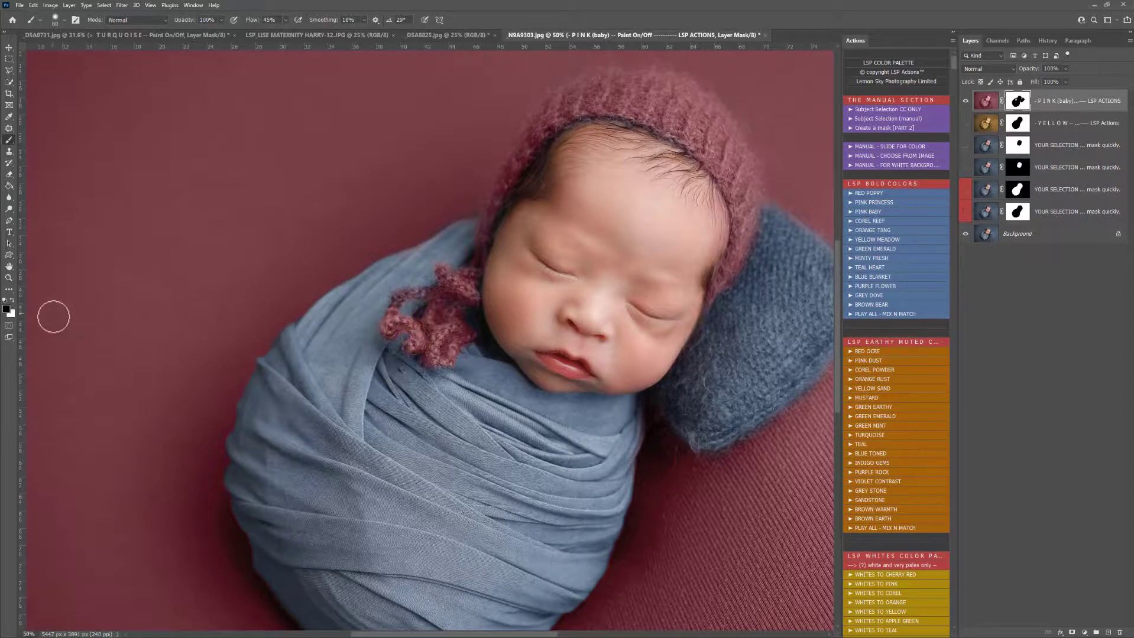
Step: Hide the pink (baby) layer
key("z")
left_click(518, 310, "alt")
left_click(518, 309, "alt")
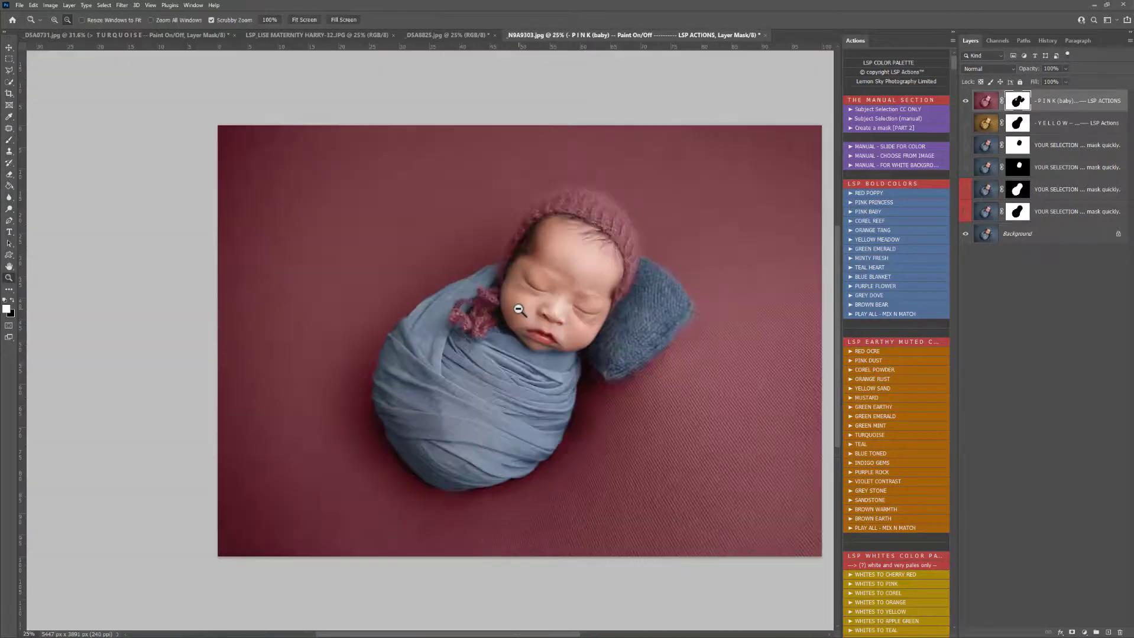
left_click(519, 309, "alt")
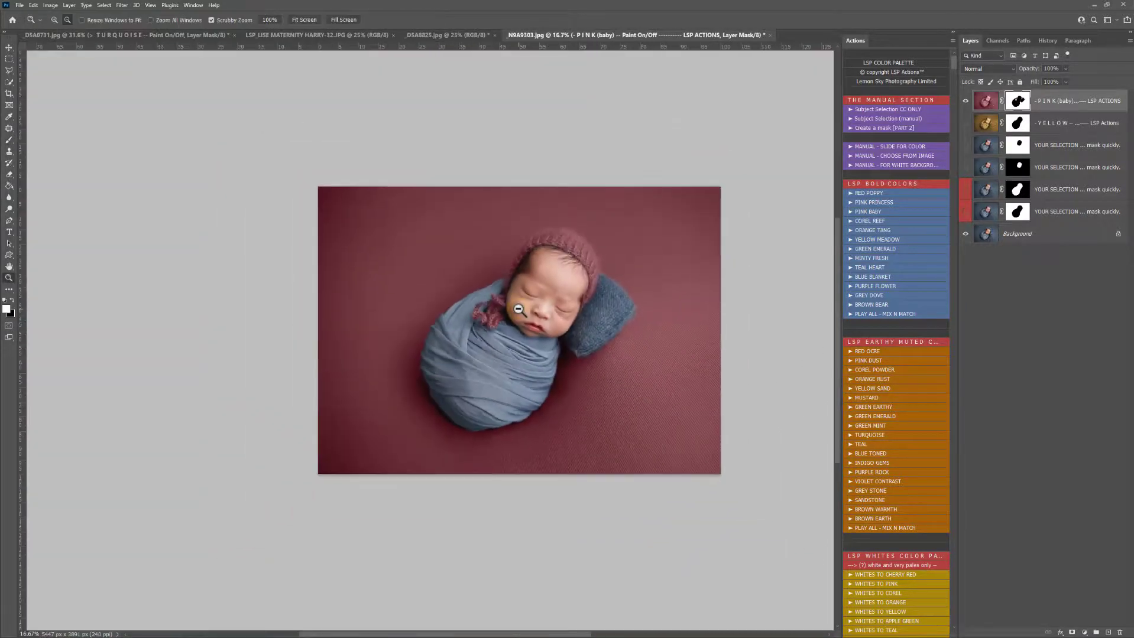
left_click(966, 102)
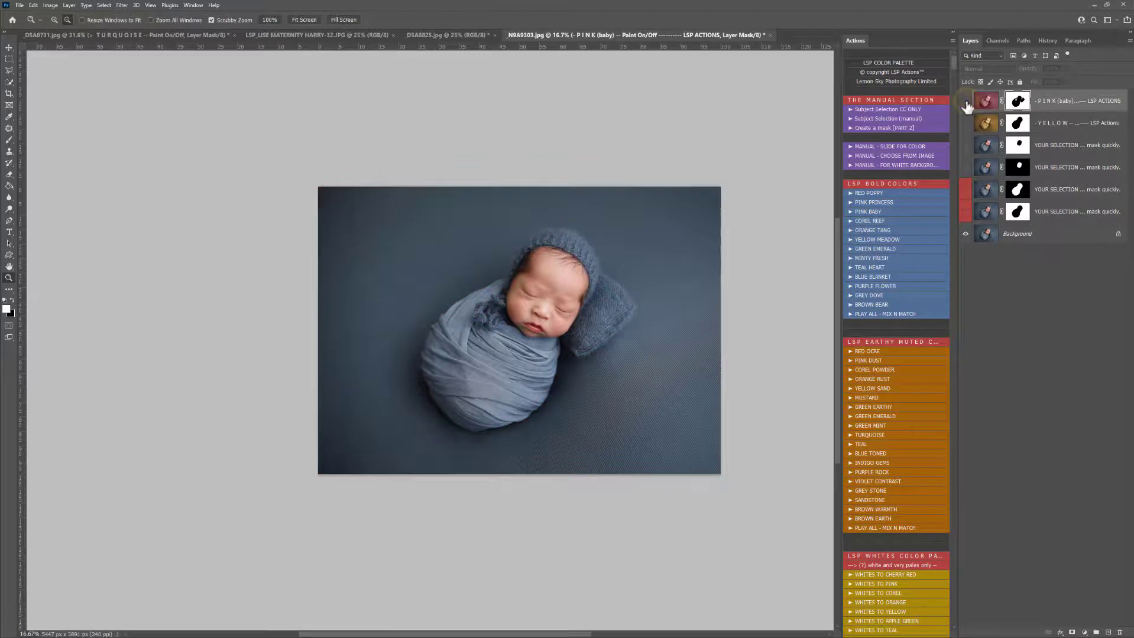
Step: Run the GREY DOVE colour action and copy the pink layer's mask onto the new grey layer
left_click(870, 295)
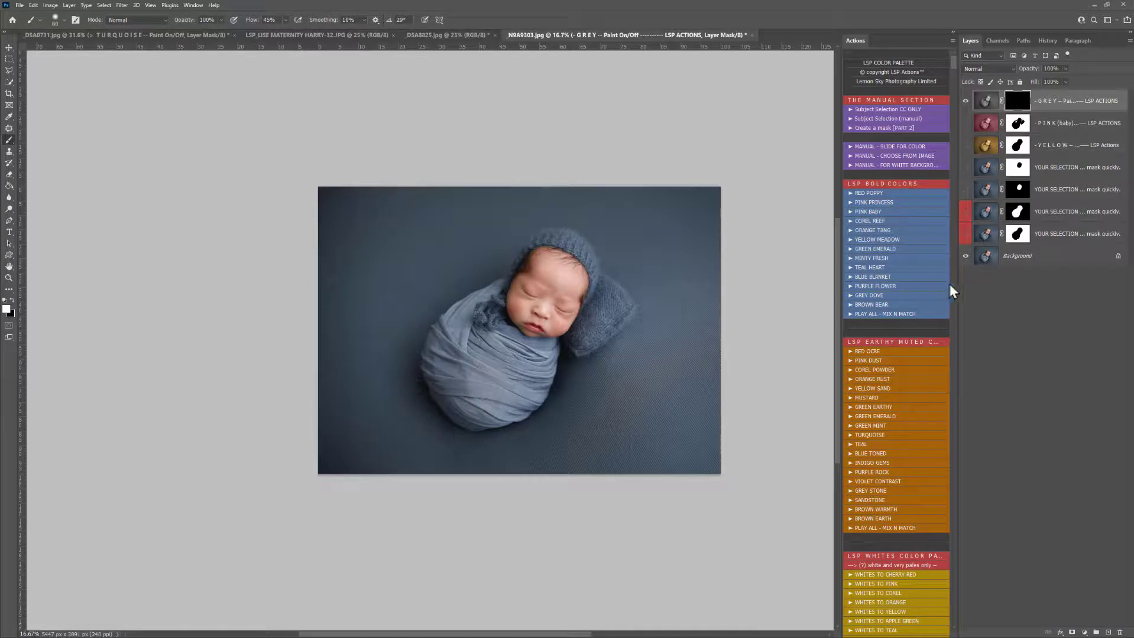
left_click(1017, 123)
left_click_drag(1020, 123, 982, 145)
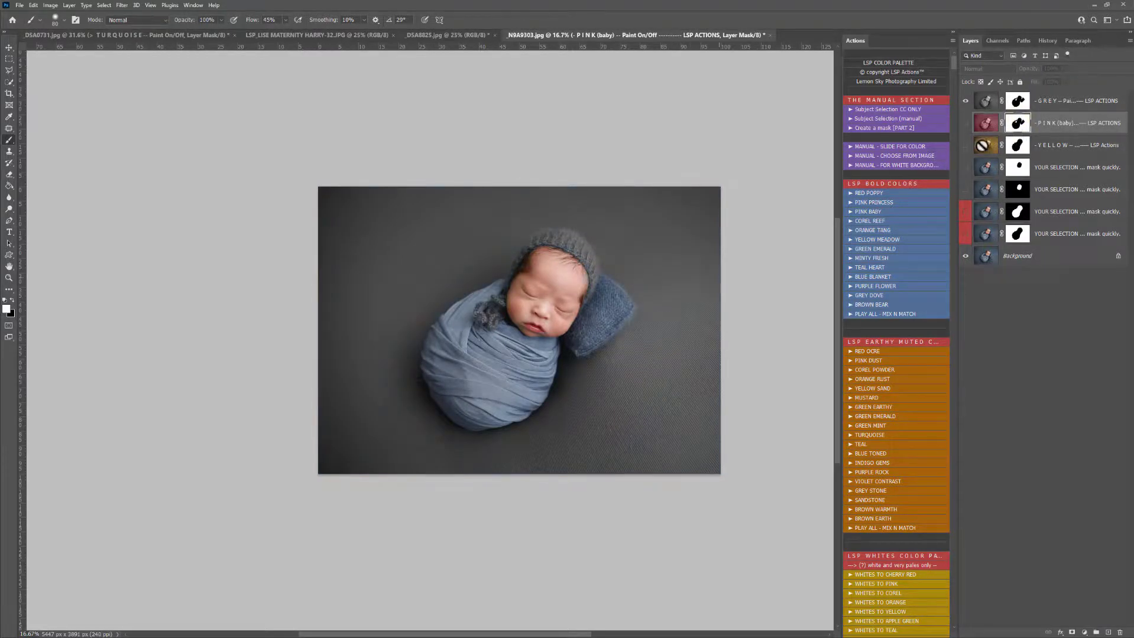
Step: Paint black on the grey layer's mask along the face's edge inside the bonnet to remove the grey from the skin
key("z")
left_click_drag(572, 288, 594, 309)
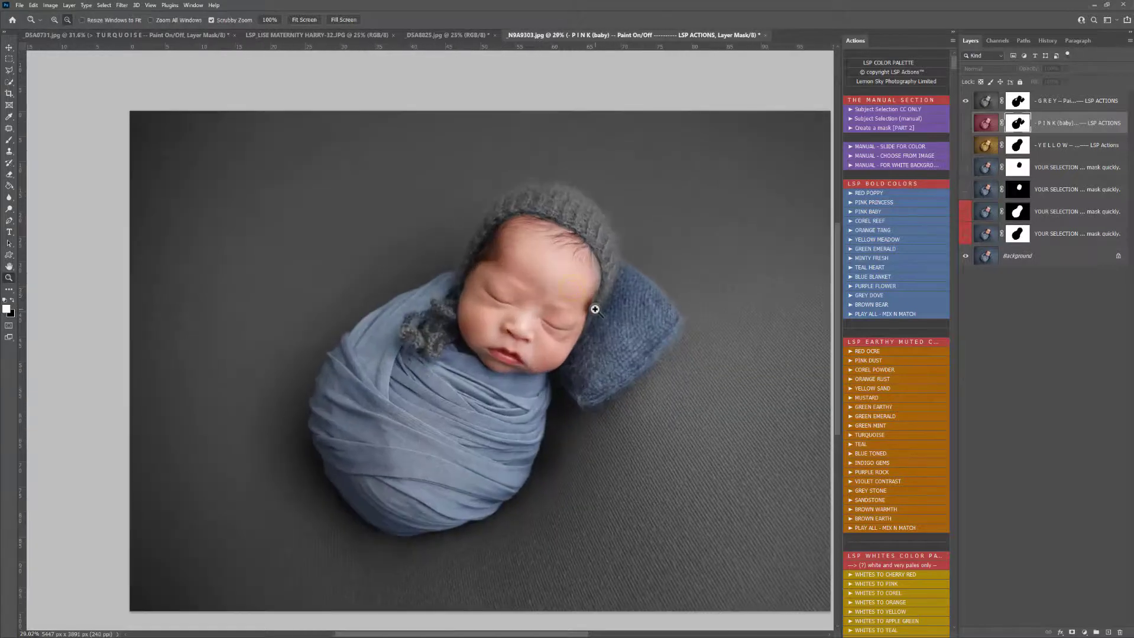
key("b")
key("alt+bracketright")
key("x")
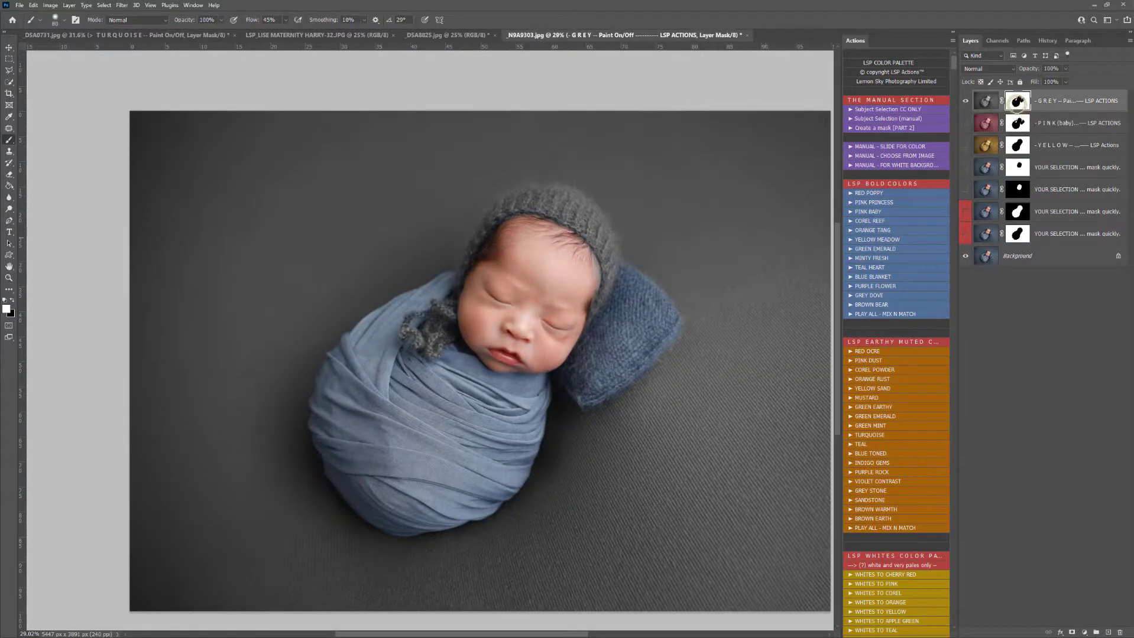
mouse_move(594, 291)
left_mouse_down()
mouse_move(583, 247)
mouse_move(551, 230)
mouse_move(512, 229)
mouse_move(498, 262)
left_mouse_up()
key("x")
key("z")
left_click(566, 320, "alt")
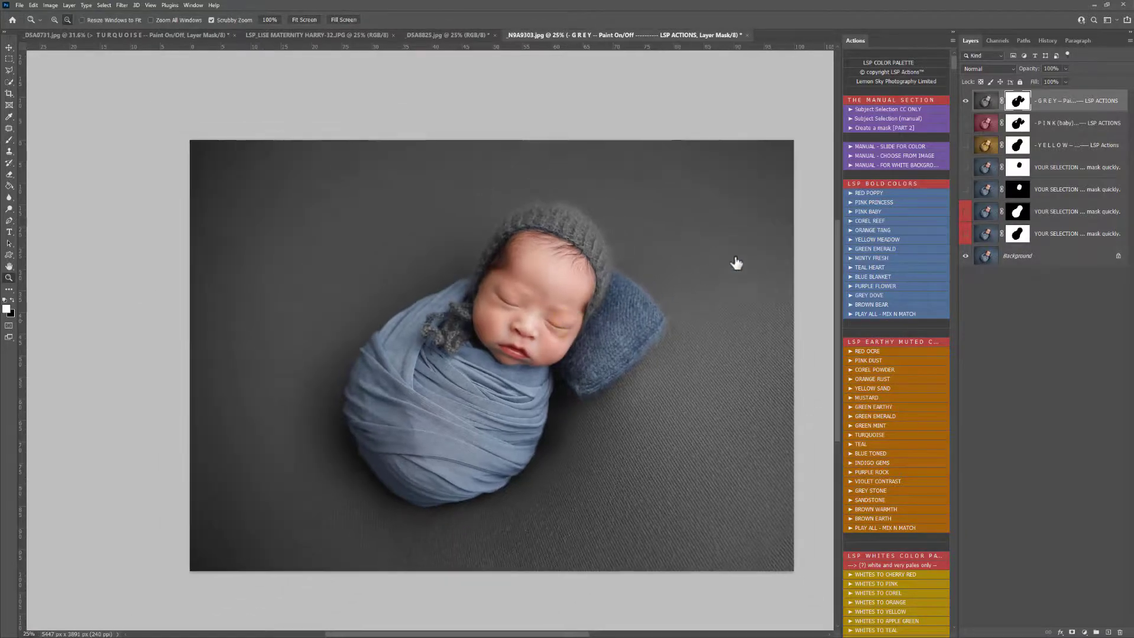
Step: Show the yellow layer beneath the grey one to colour the pillow yellow
left_click(1017, 148)
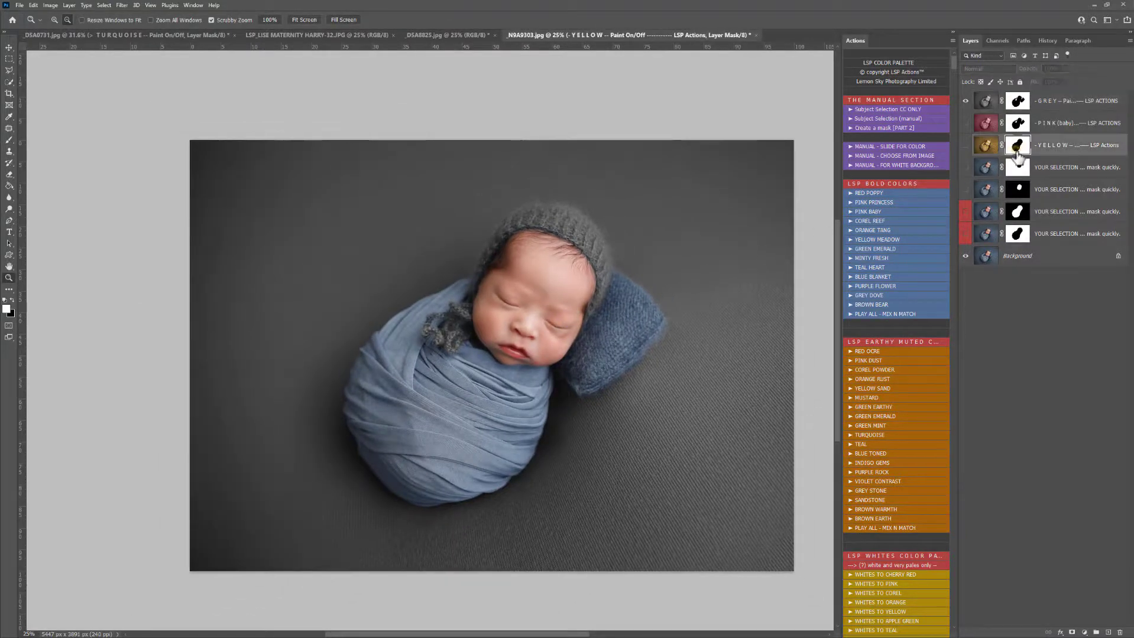
left_click(965, 147)
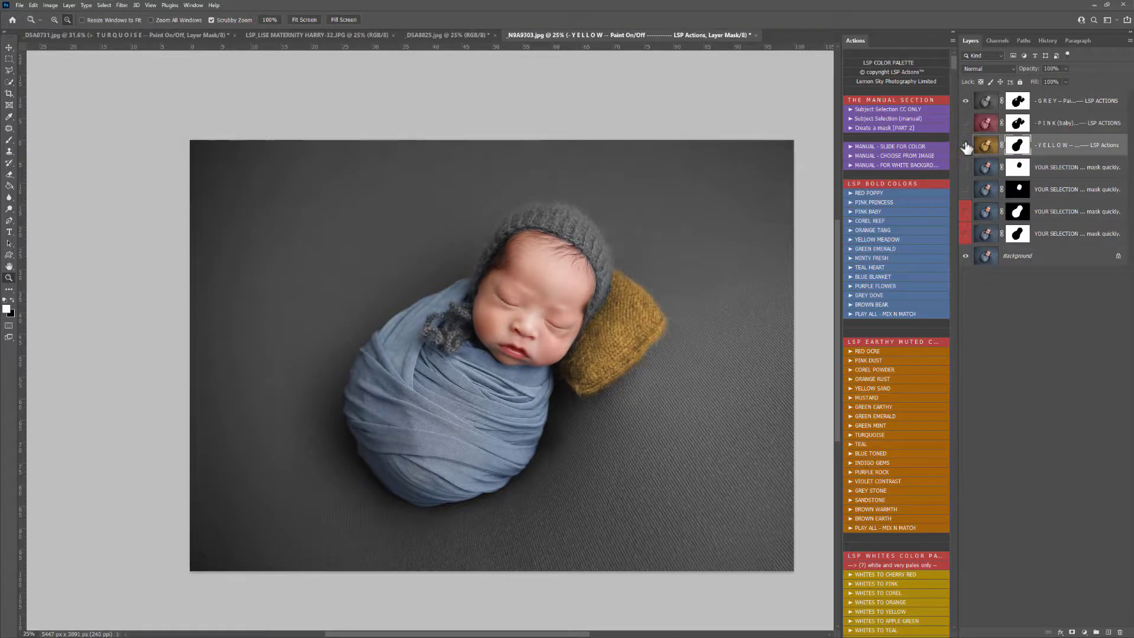
left_click(965, 146)
left_click(964, 145)
Step: Compare the colour combinations by toggling the grey and pink layers' visibility, leaving grey shown and pink hidden
left_click(965, 101)
left_click(965, 123)
left_click(965, 123)
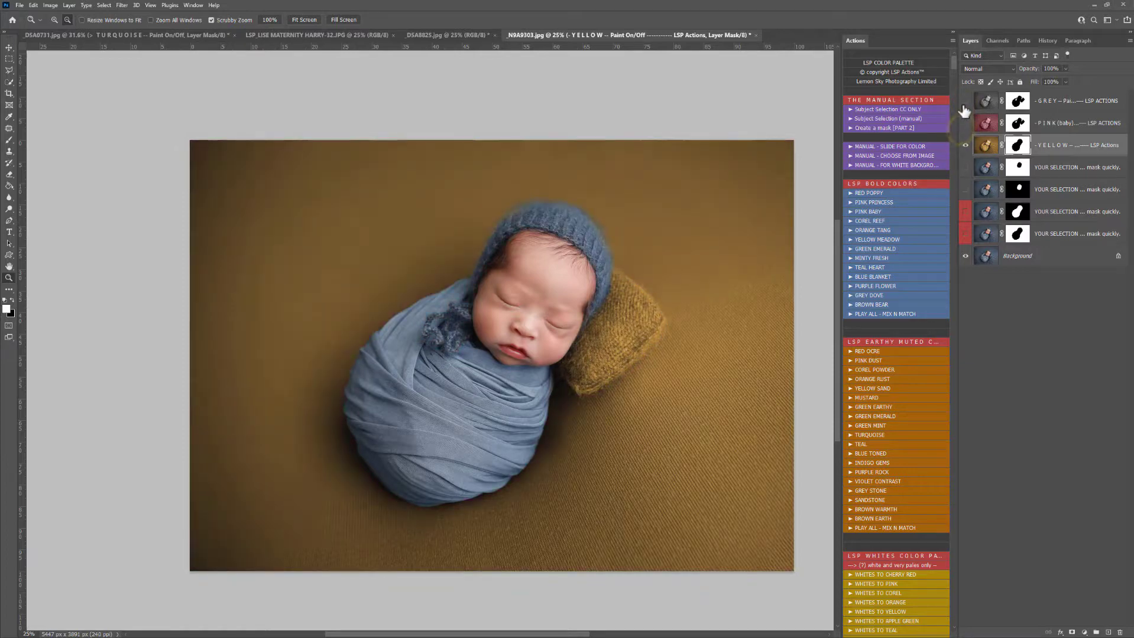
left_click(966, 101)
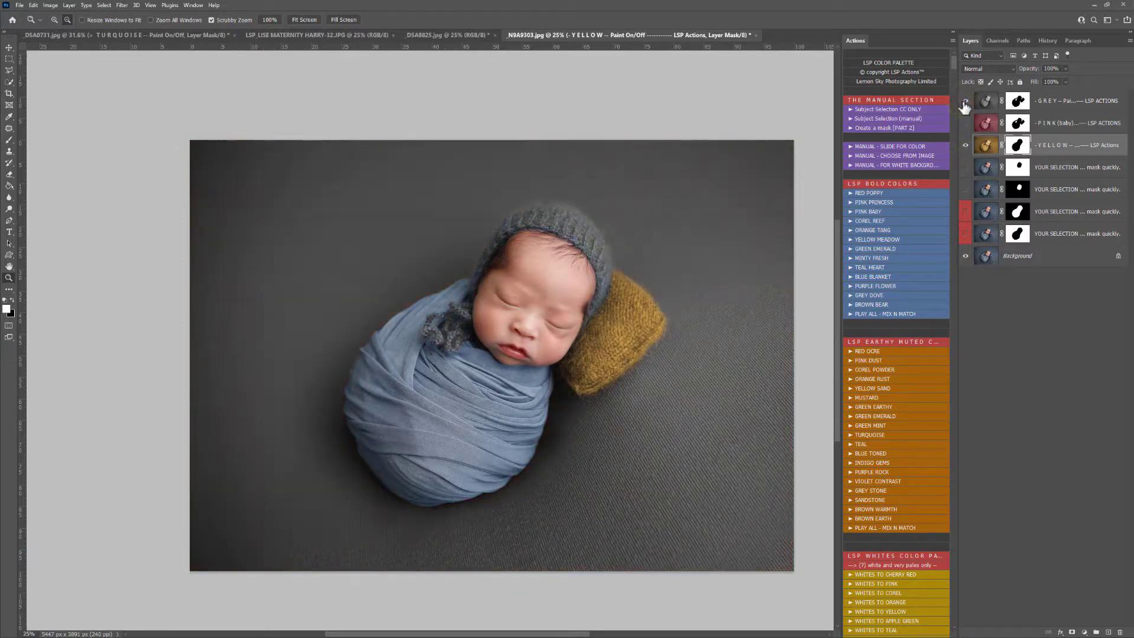